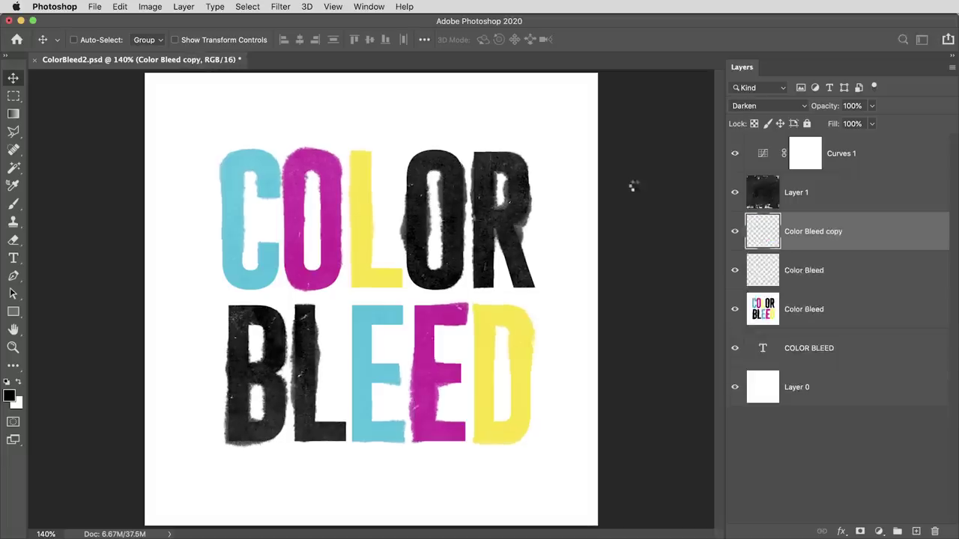
Toggle redo and undo to compare the layered version with the merged result
key("ctrl+shift+z")
key("ctrl+z")
key("ctrl+shift+z")
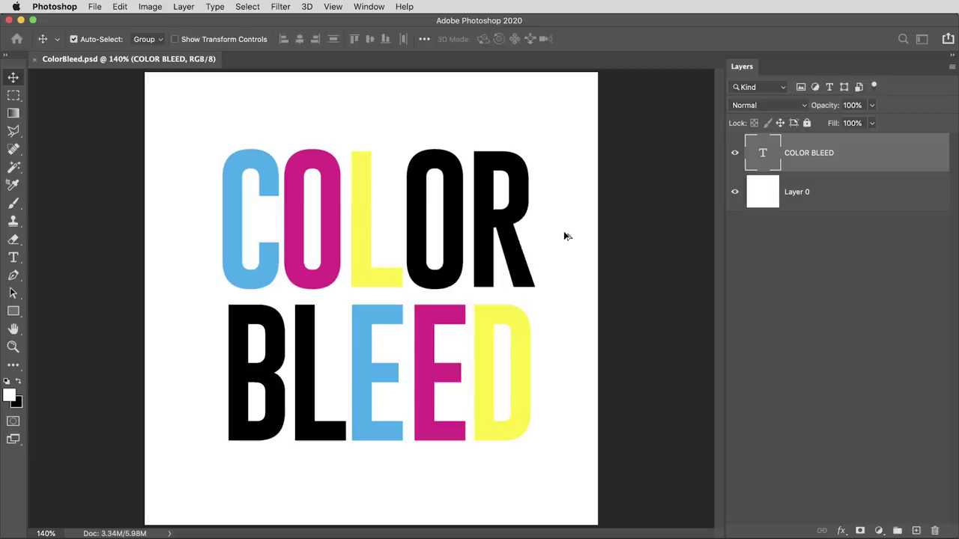
key("super+alt+i")
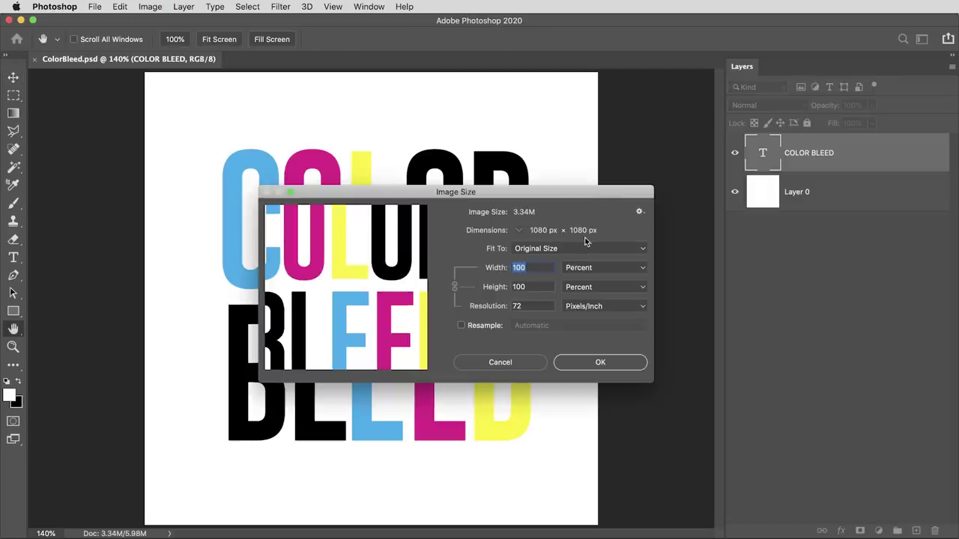
left_click_drag(587, 194, 560, 196)
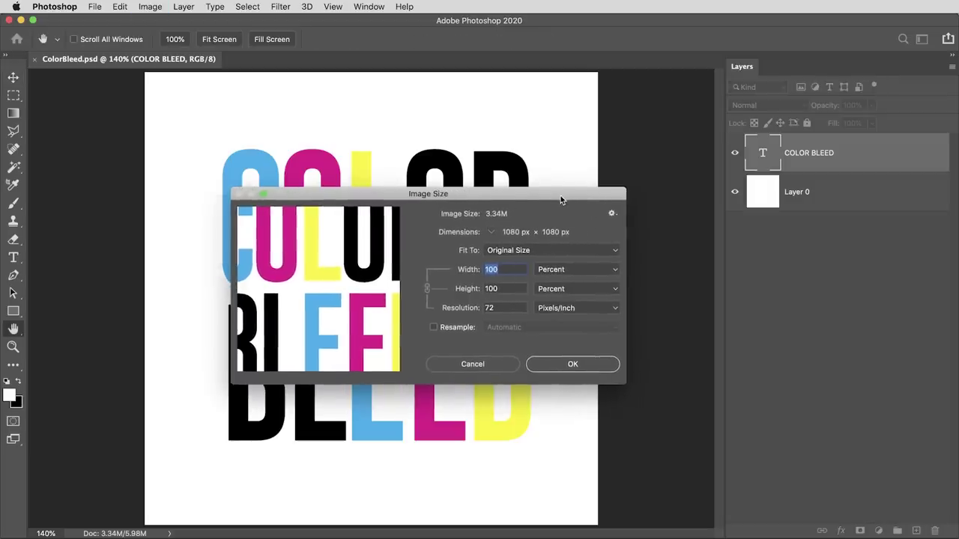
key("Escape")
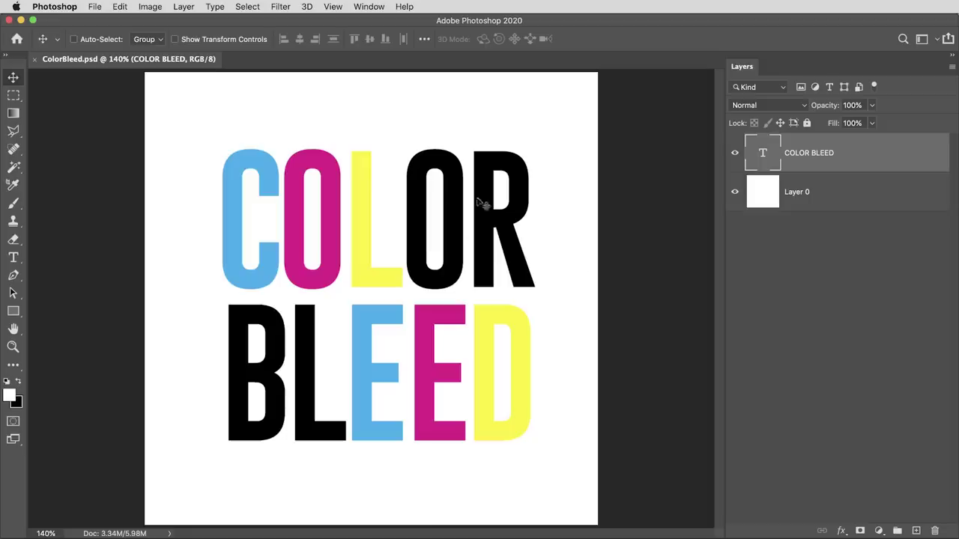
left_click(284, 7)
Create a new 1080 × 1080 px document at 300 ppi
mouse_move(302, 171)
left_click(96, 7)
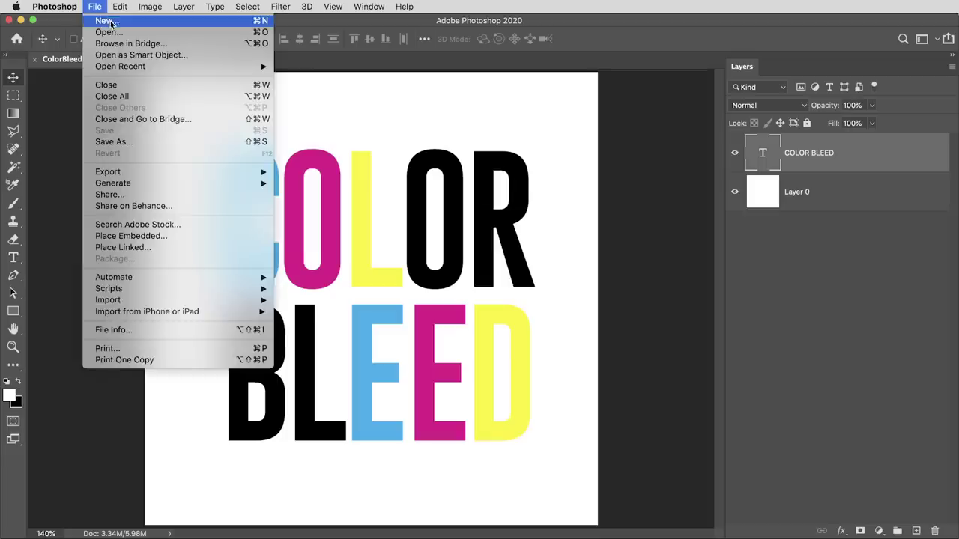
left_click(110, 22)
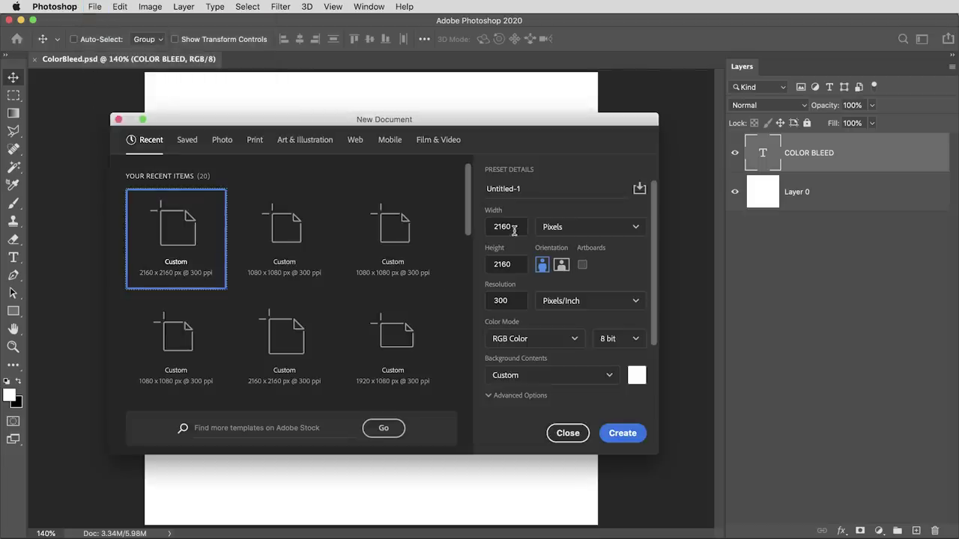
double_click(488, 225)
type("1080")
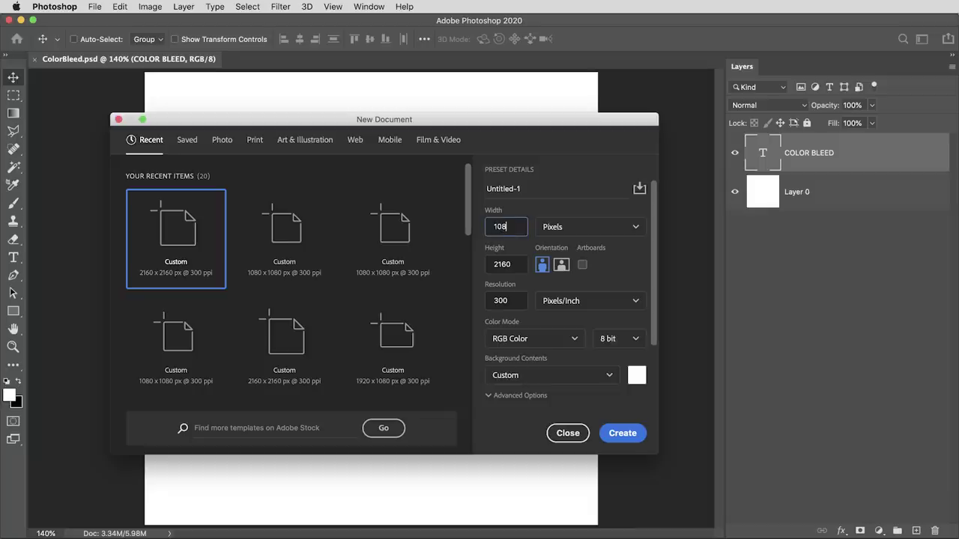
key("Tab")
key("Tab")
type("10")
key("Return")
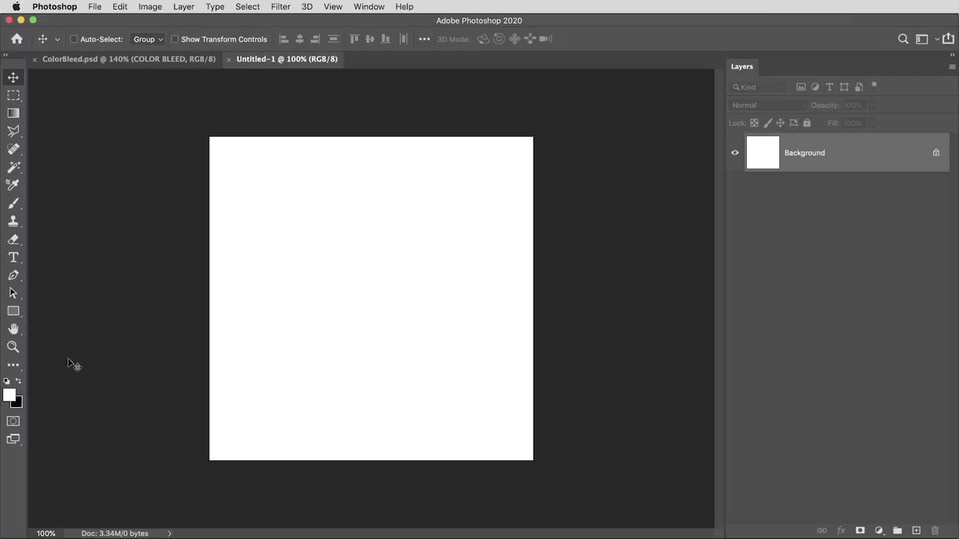
Reset to default black and white colours and fill the canvas with rendered clouds
key("d")
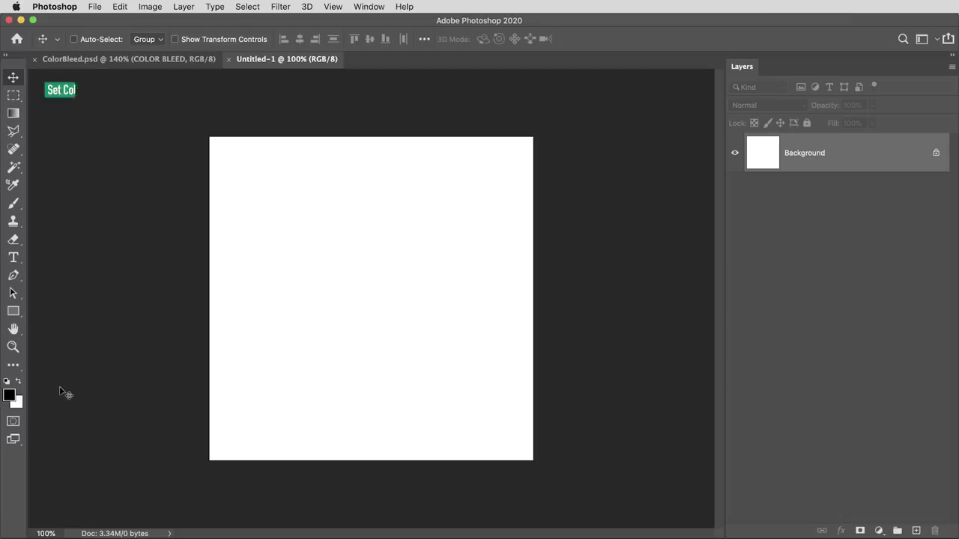
left_click(272, 8)
mouse_move(317, 206)
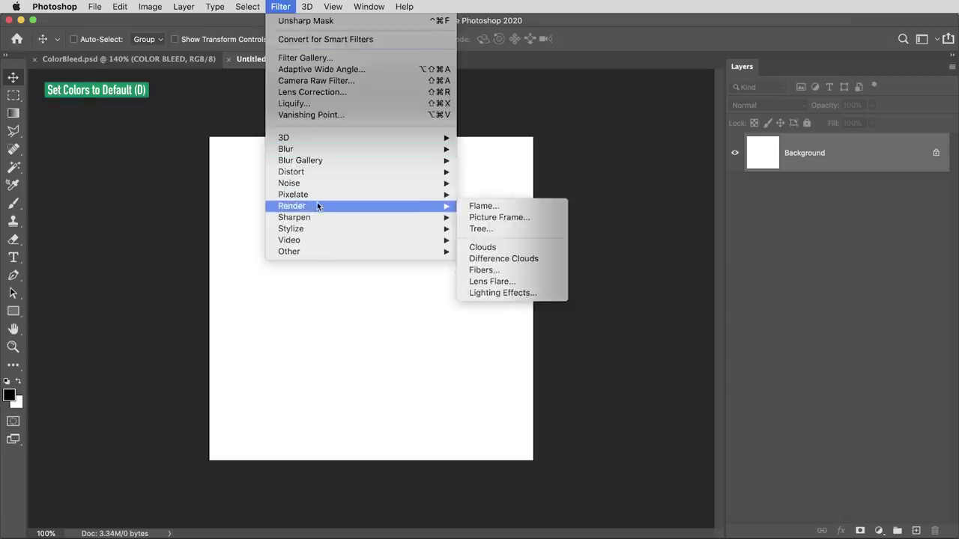
left_click(486, 248)
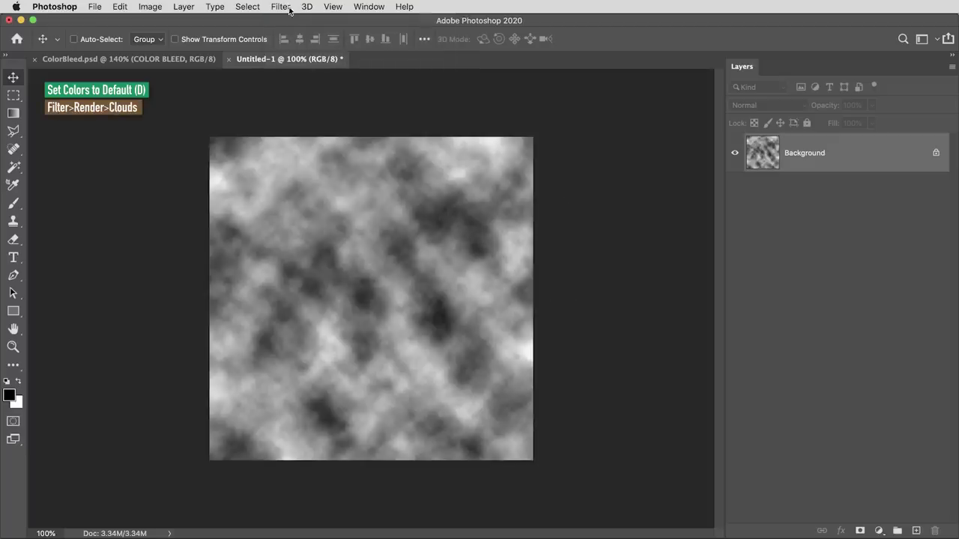
Add 10% Gaussian monochromatic noise over the clouds
left_click(281, 7)
mouse_move(362, 187)
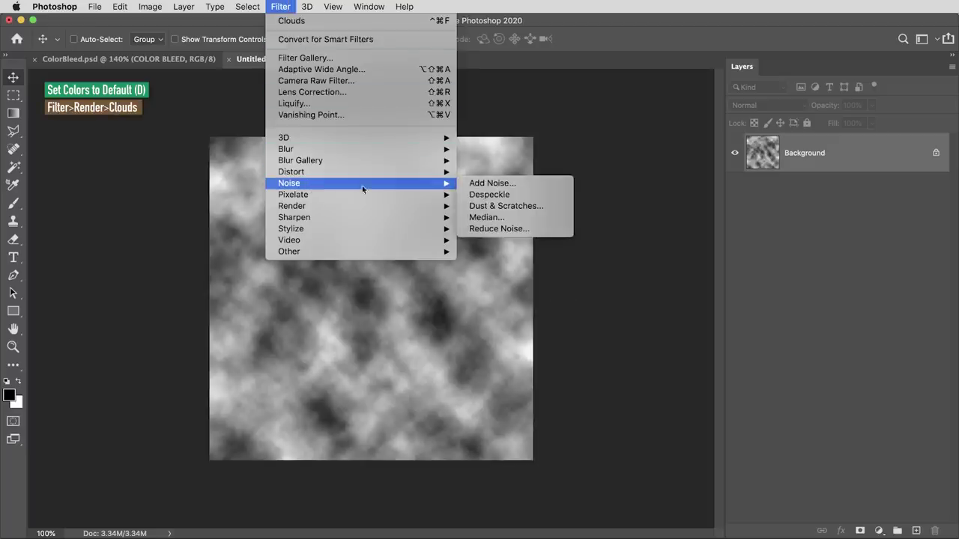
left_click(479, 185)
type("10")
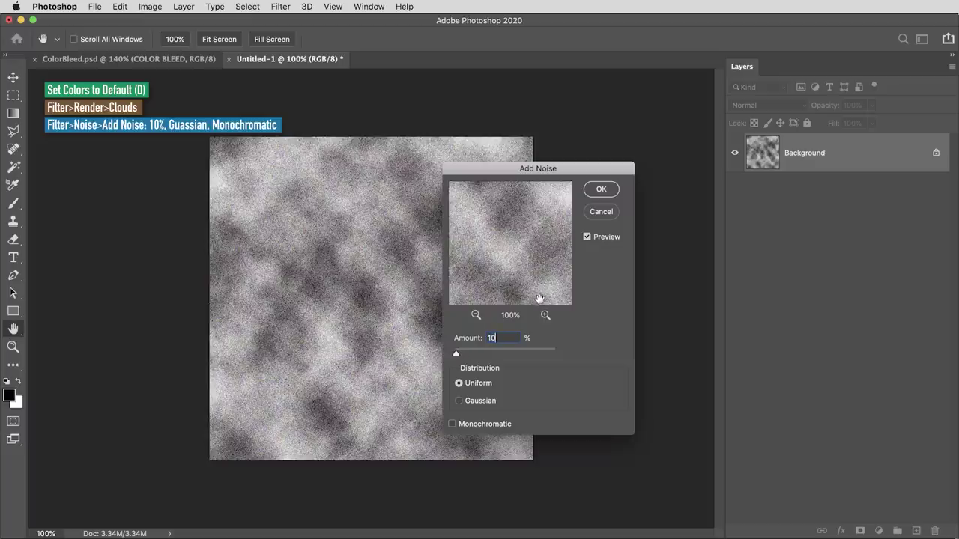
left_click(476, 401)
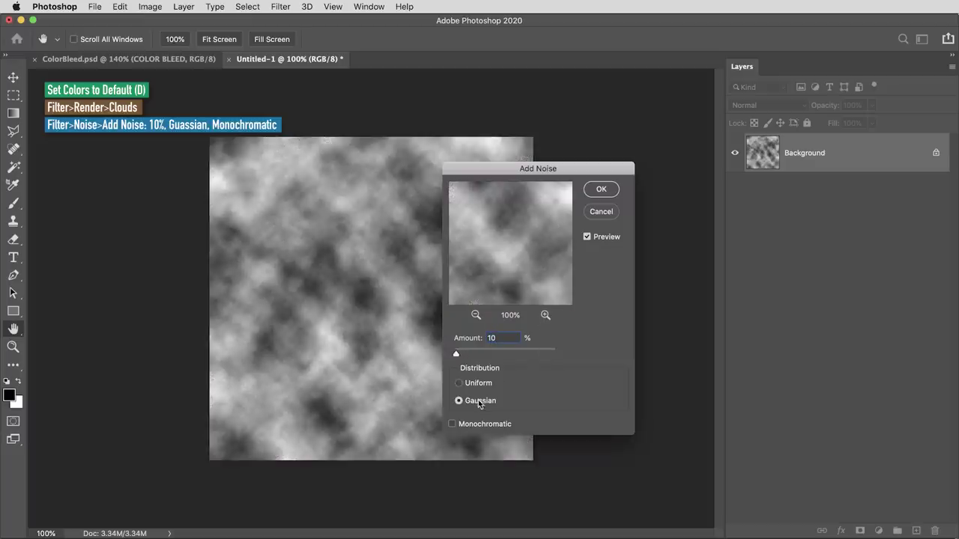
left_click(463, 425)
left_click(602, 191)
Add a Solid Color fill layer set to 50% brightness grey
left_click(878, 530)
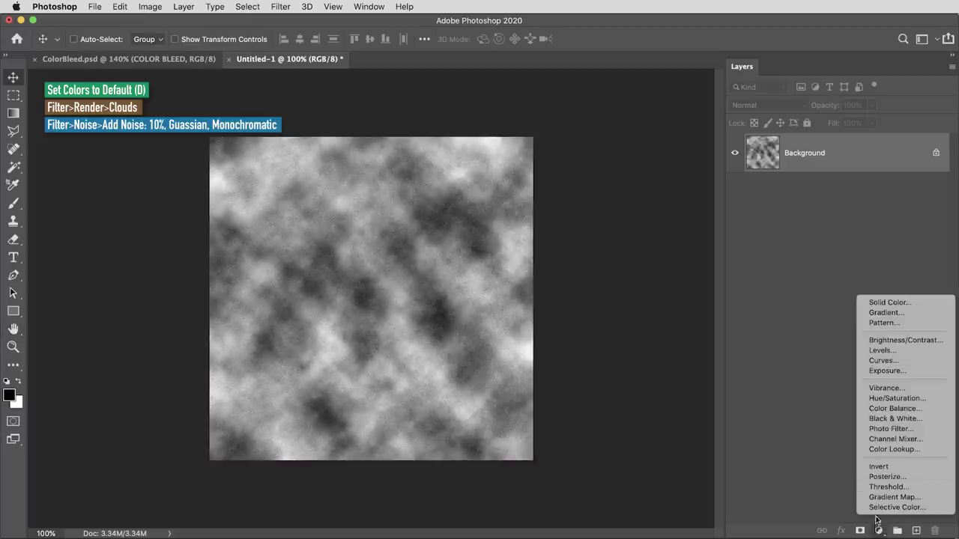
left_click(887, 304)
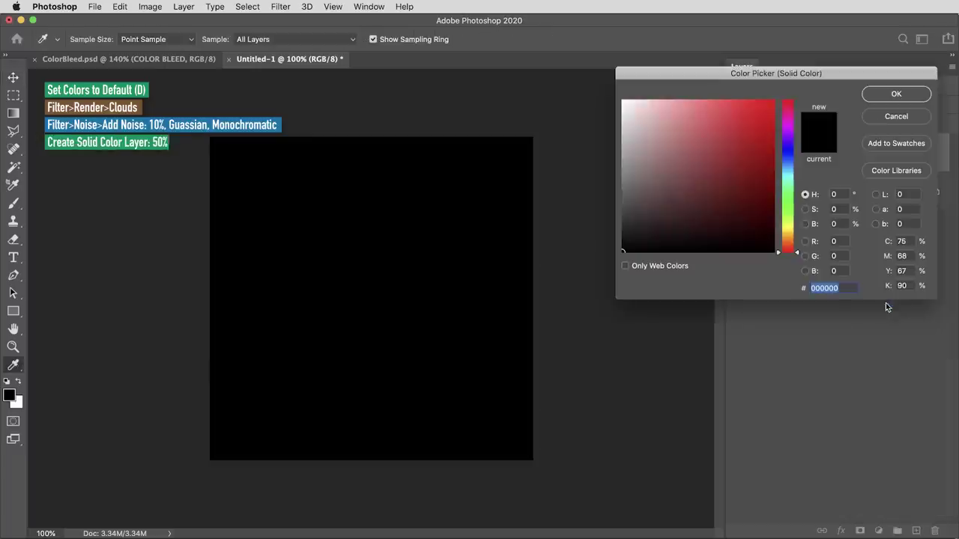
left_click(827, 223)
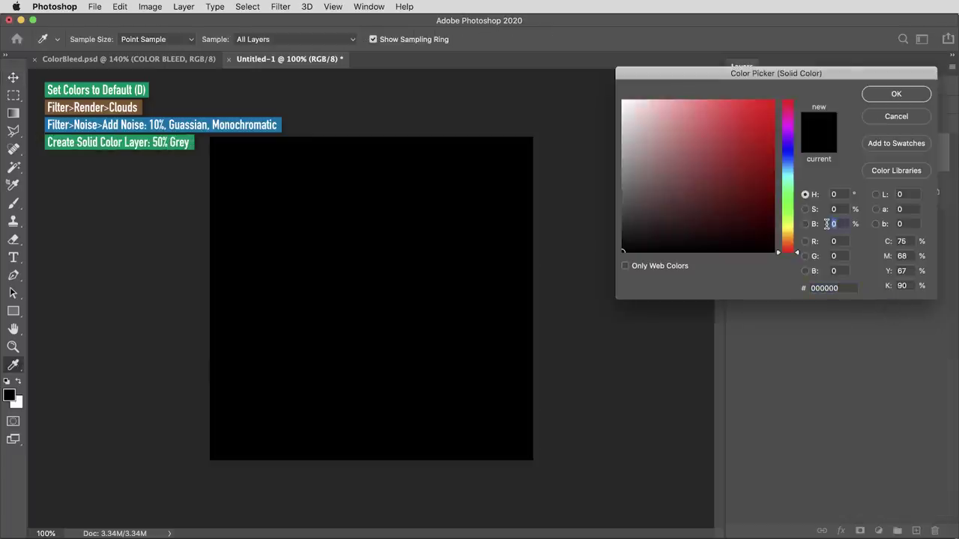
type("50")
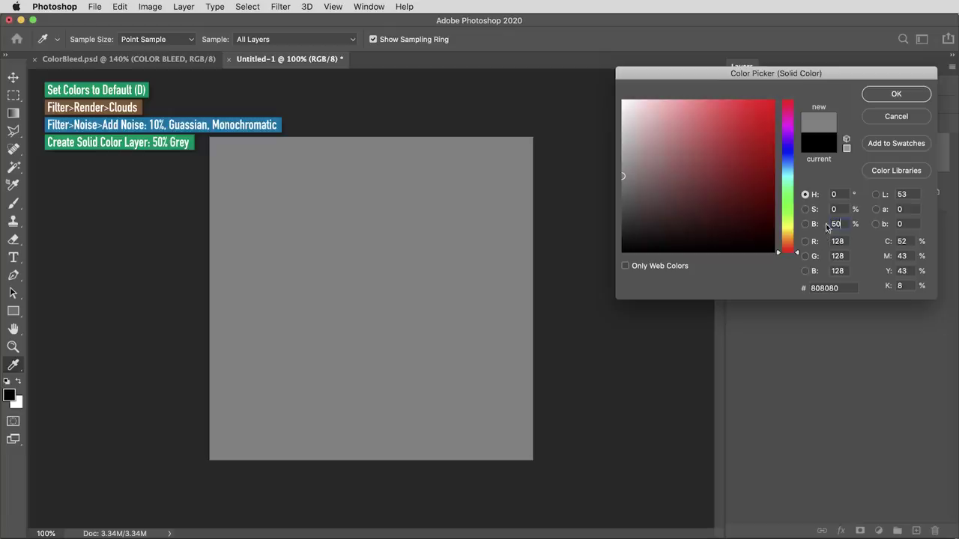
left_click(882, 94)
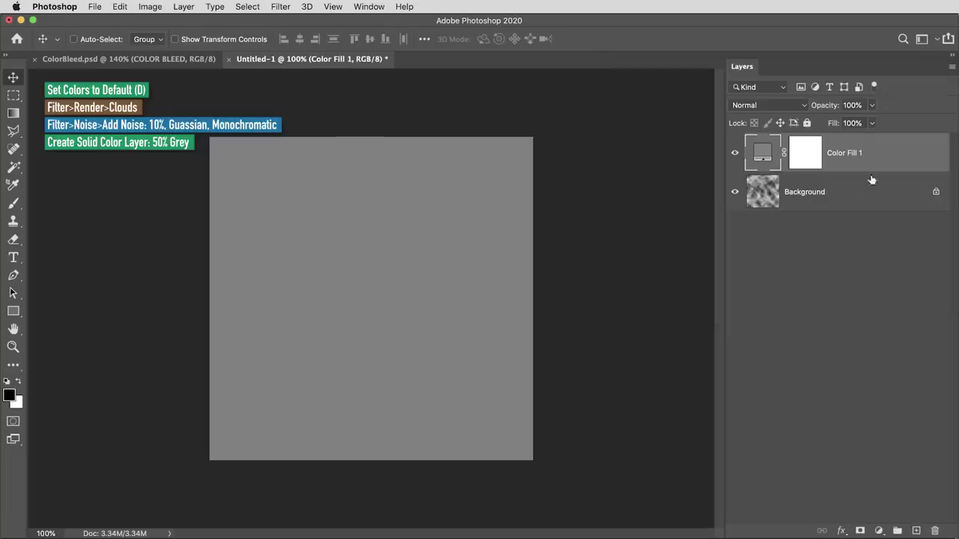
Render clouds into the Color Fill 1 layer mask
left_click(809, 161)
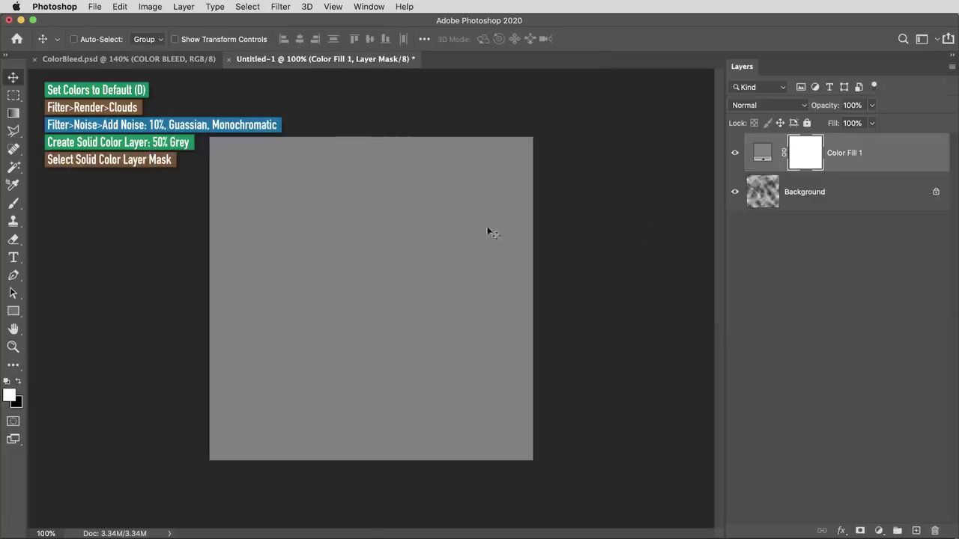
left_click(289, 6)
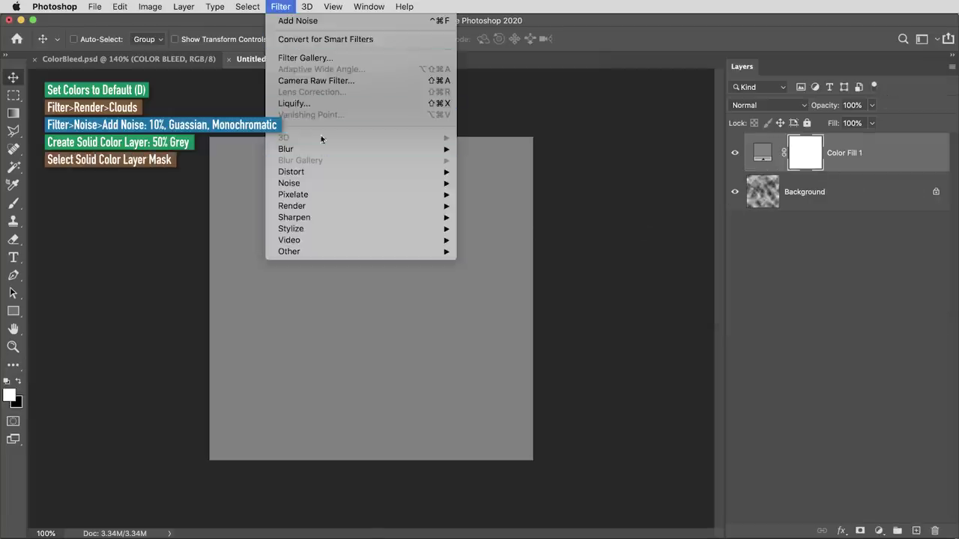
mouse_move(337, 206)
left_click(491, 247)
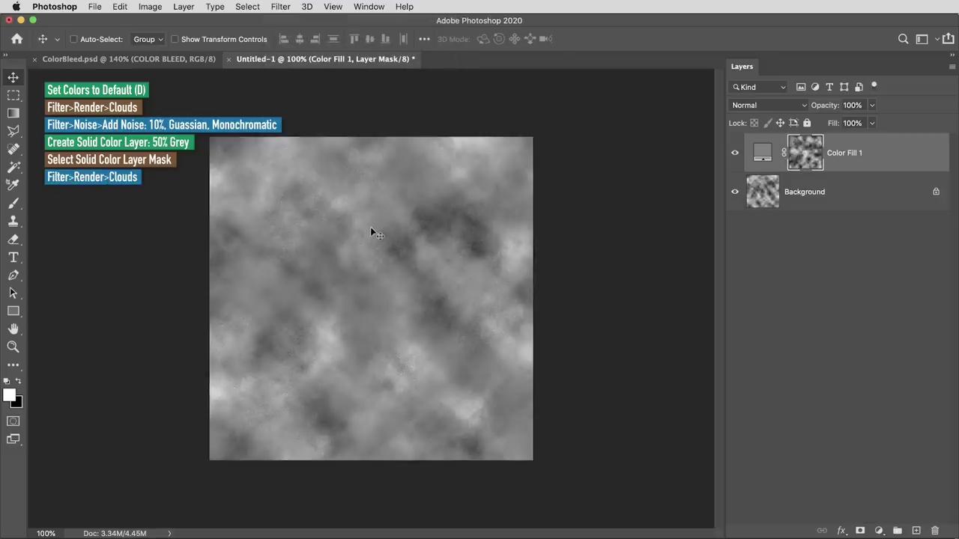
Apply Levels to the Color Fill 1 mask with black input 40 and white input 150
key("super+l")
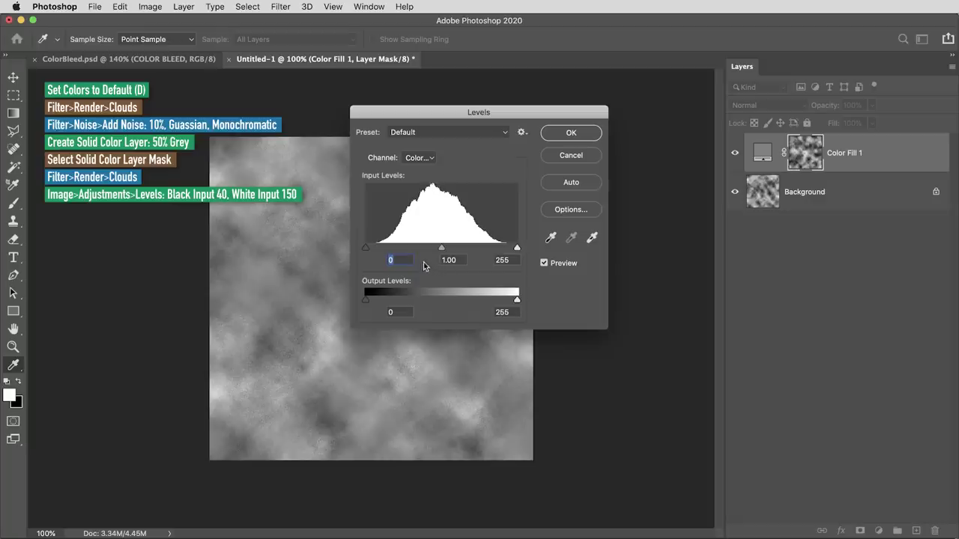
type("40")
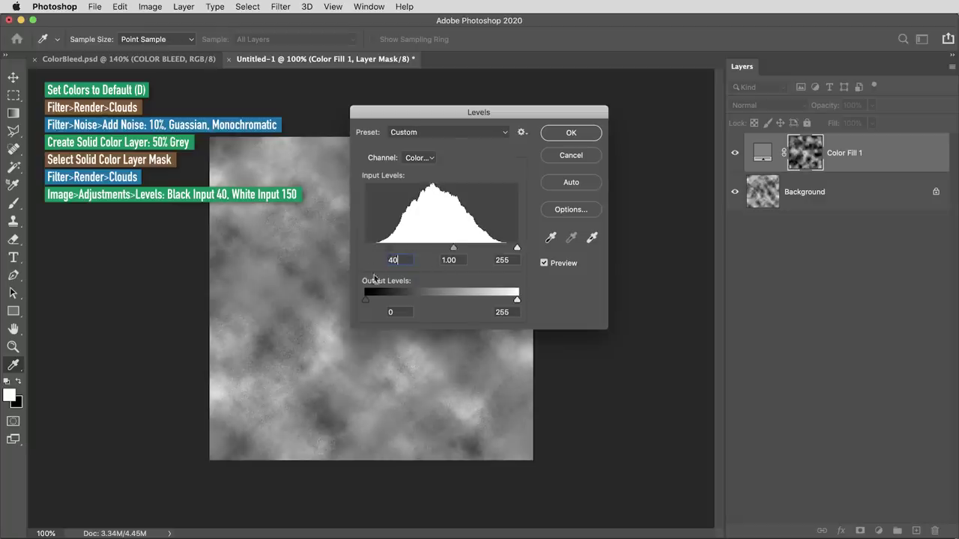
double_click(513, 260)
type("150")
left_click(569, 132)
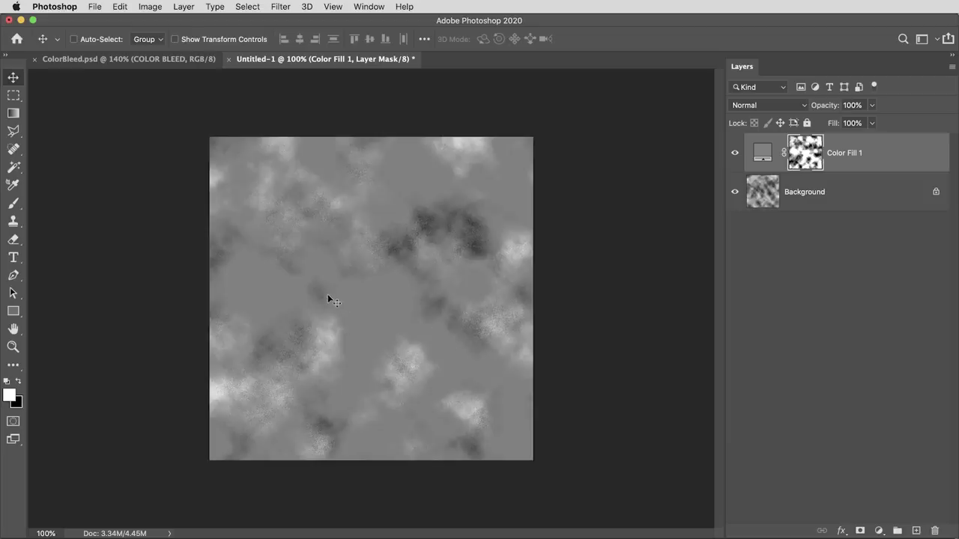
Save the texture as Color Bleed Map.psd in DisplacementMaps and return to ColorBleed.psd
left_click(94, 7)
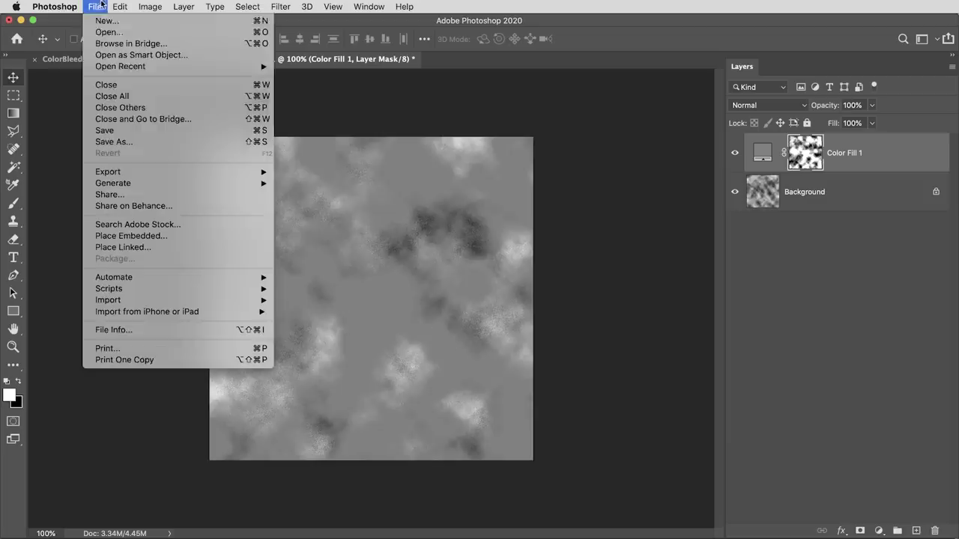
key("Escape")
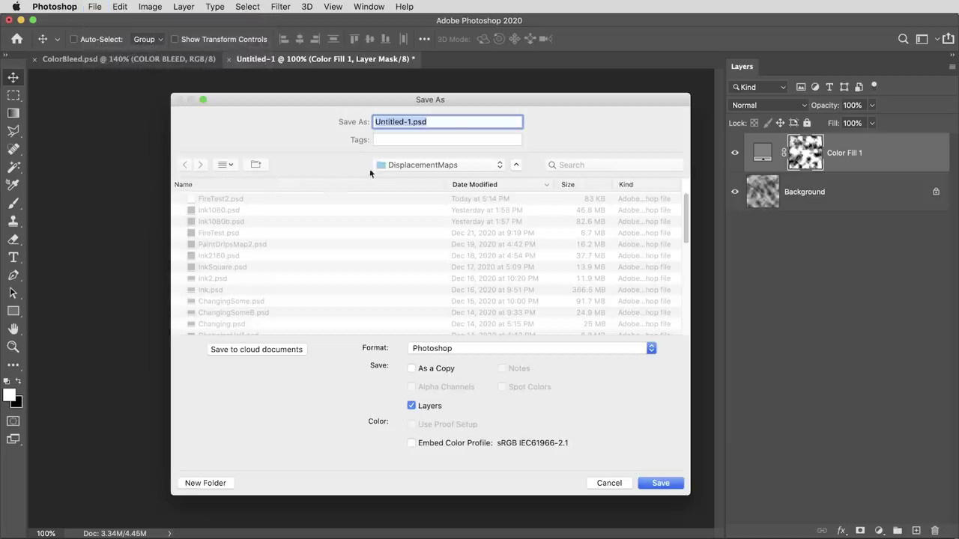
left_click(411, 121)
double_click(412, 122)
type("Color Bleed Map")
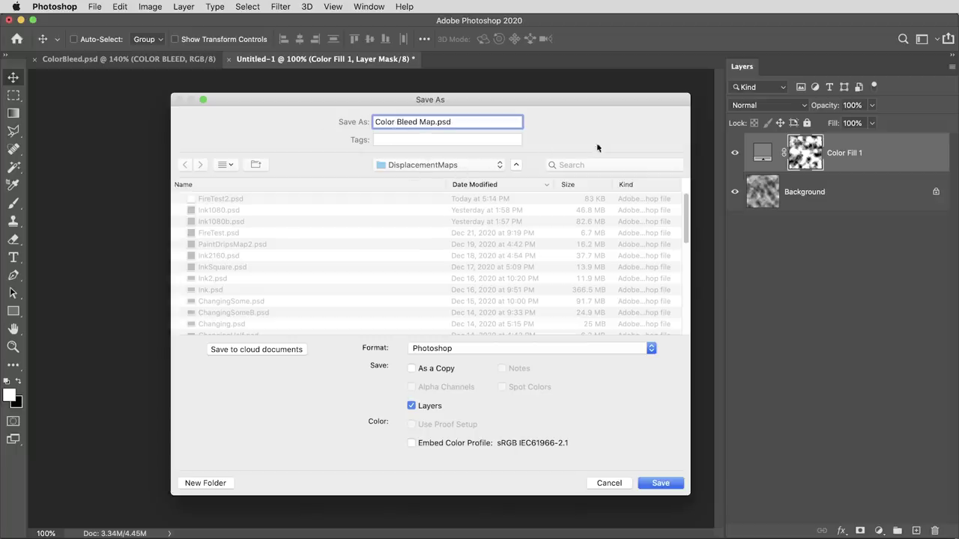
key("Return")
key("Return")
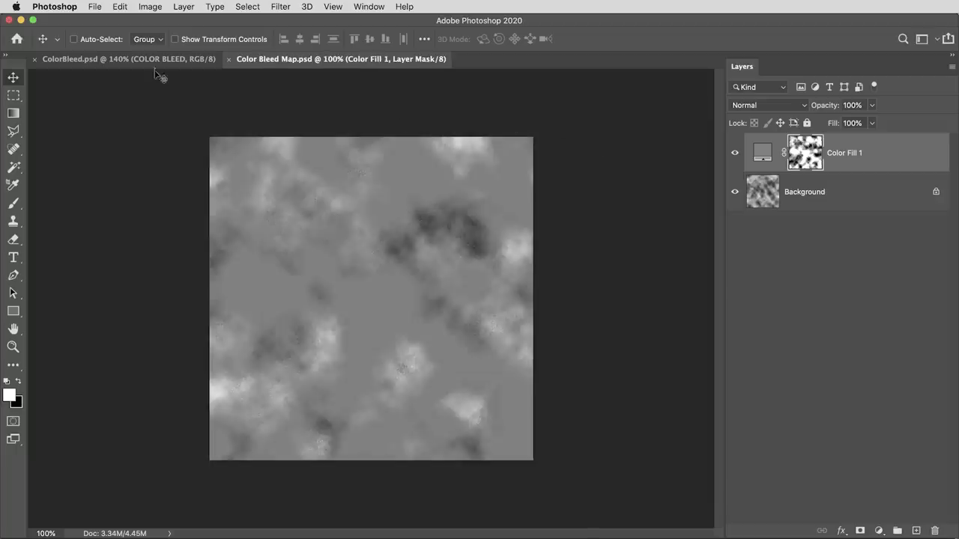
left_click(154, 60)
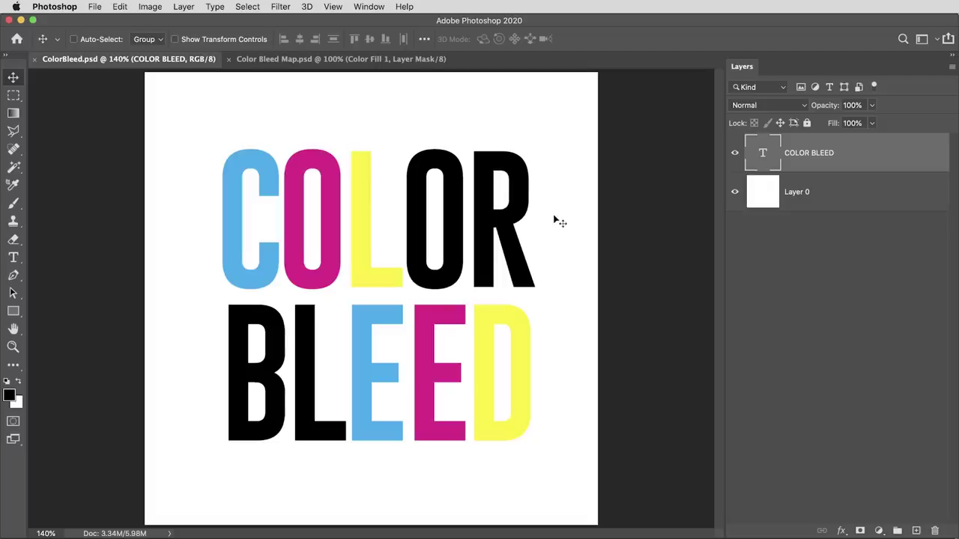
Convert ColorBleed.psd to 16 Bits/Channel mode
left_click(151, 7)
mouse_move(157, 21)
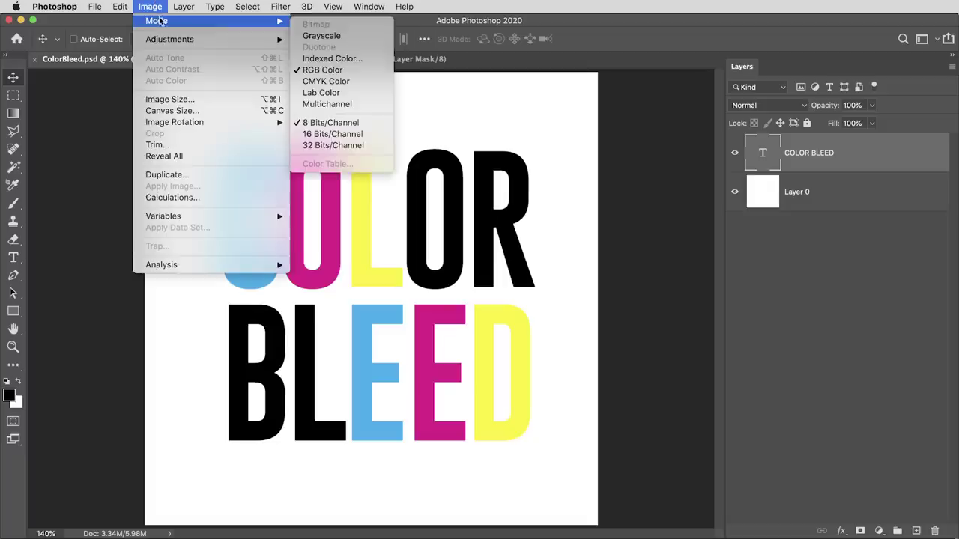
left_click(329, 135)
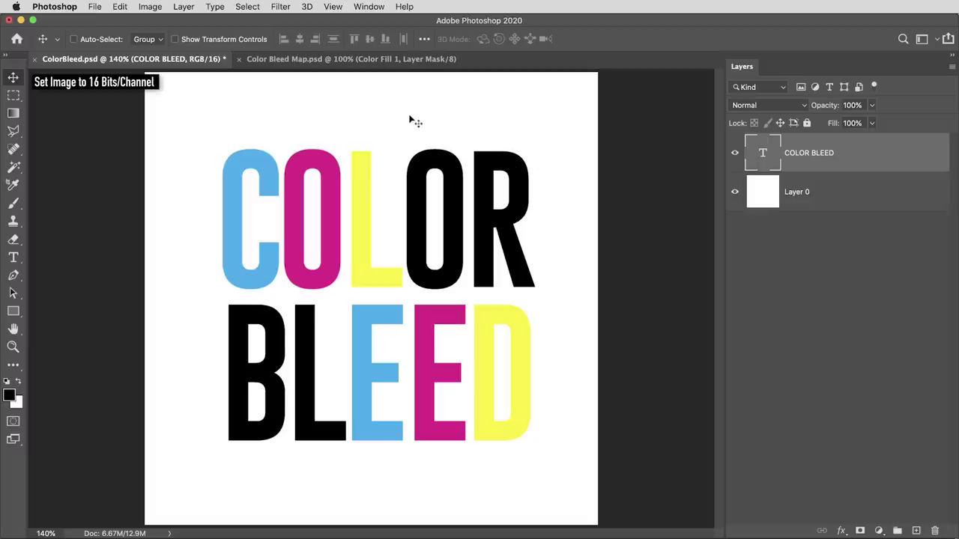
Create a Color Bleed action assigned to F5 and start recording it
left_click(367, 7)
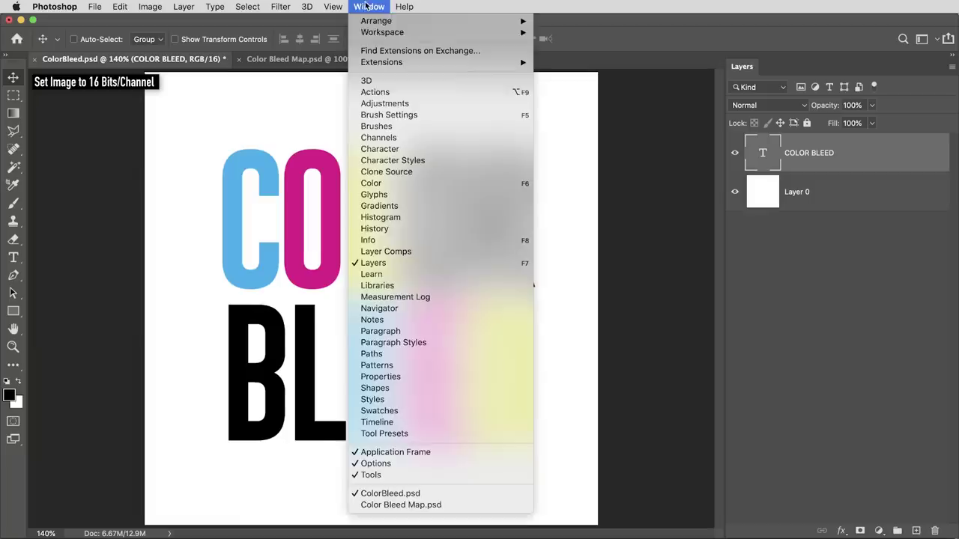
left_click(386, 92)
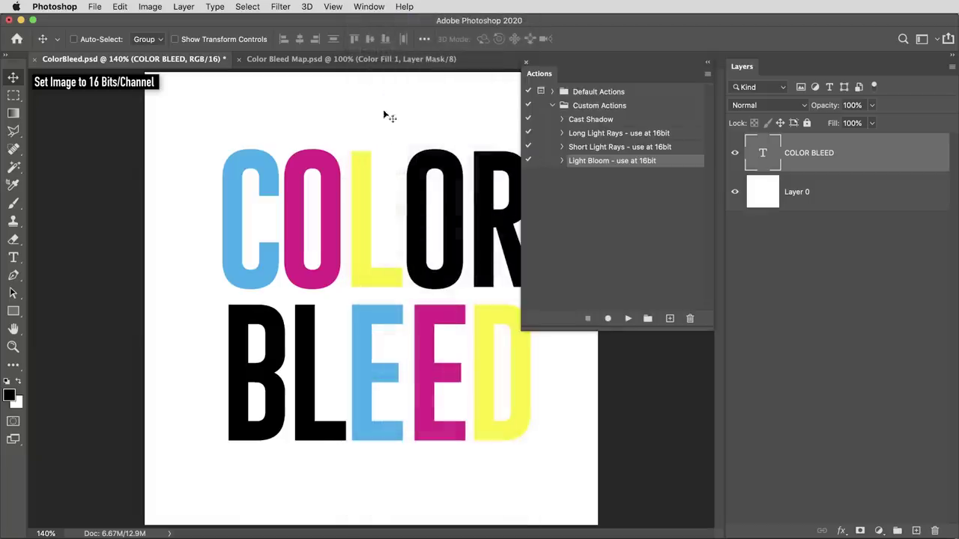
left_click(670, 320)
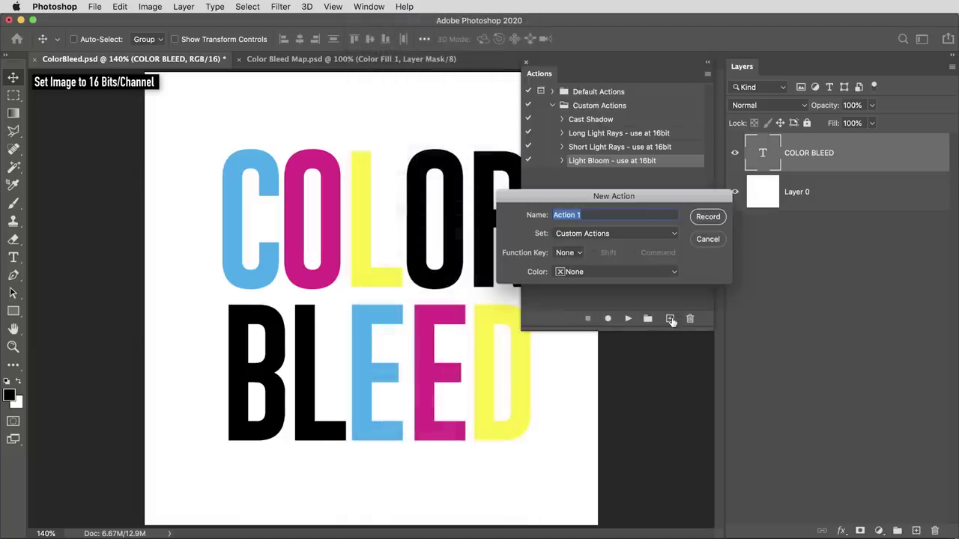
type("Color Bleed")
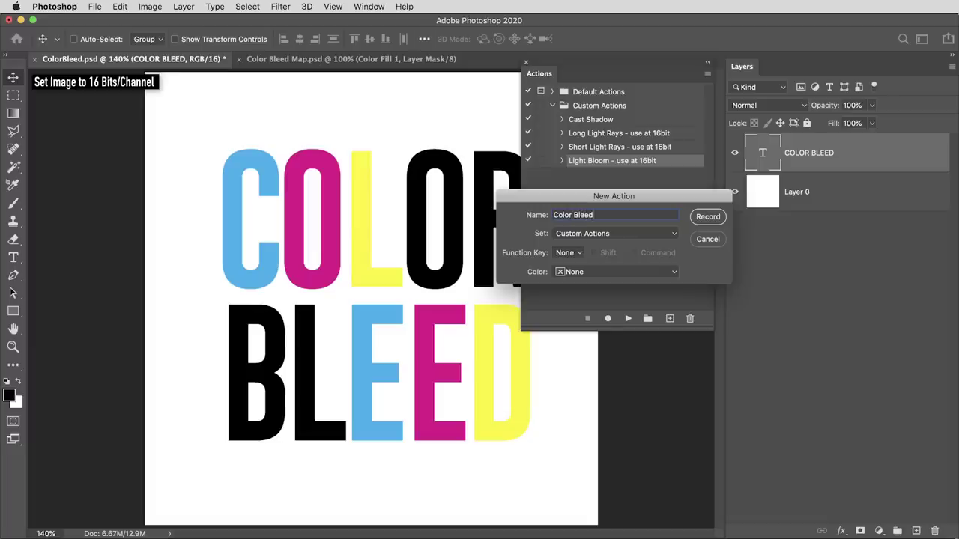
left_click(574, 253)
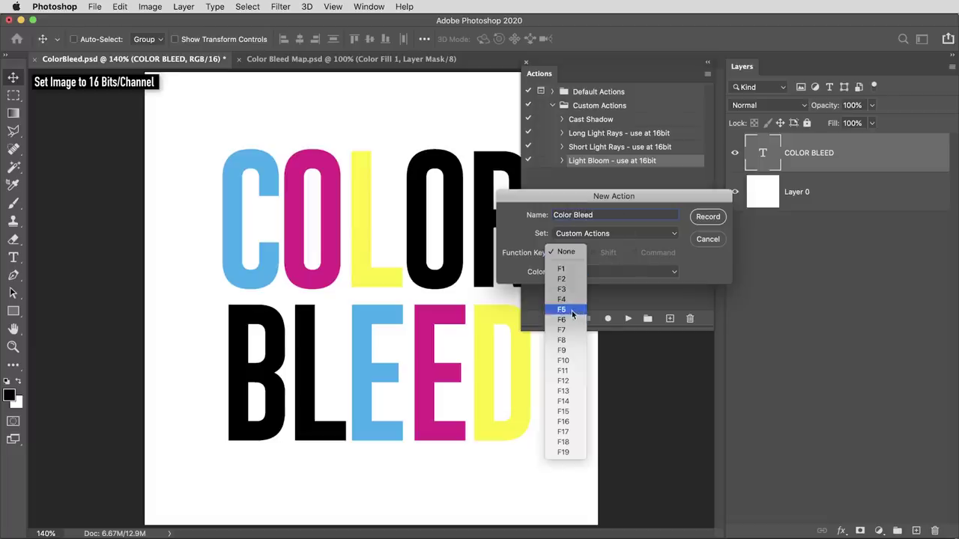
left_click(572, 311)
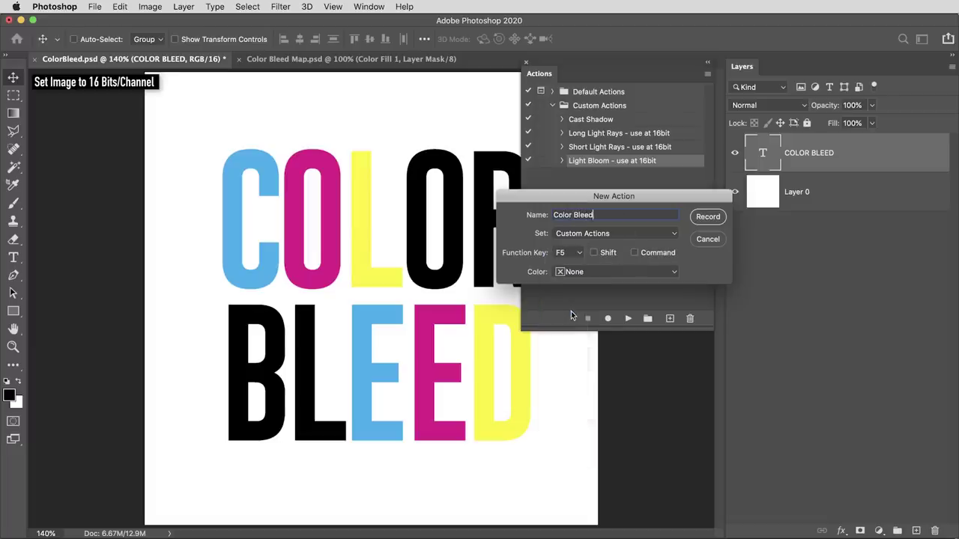
left_click(707, 216)
key("j")
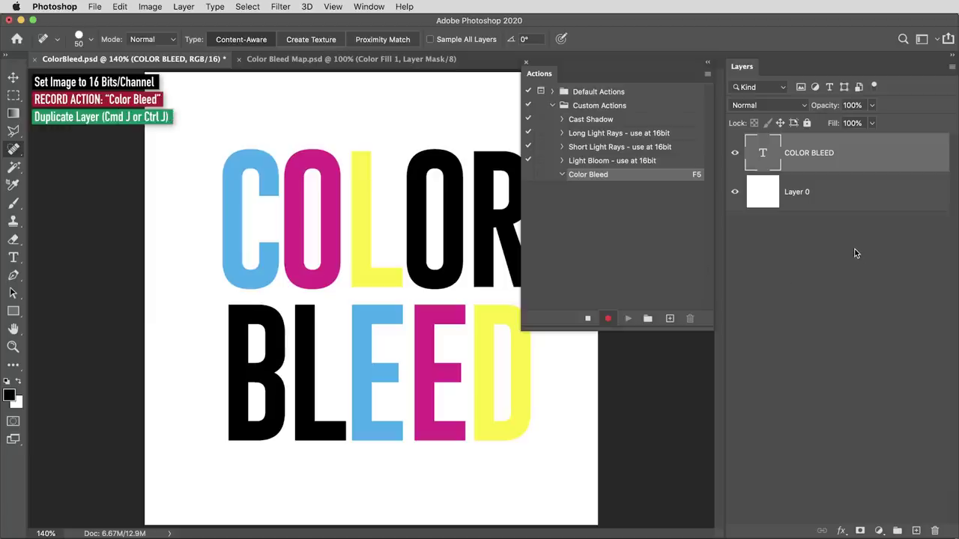
Duplicate the COLOR BLEED text layer and give the copy a 0% opacity drop shadow
key("cmd+j")
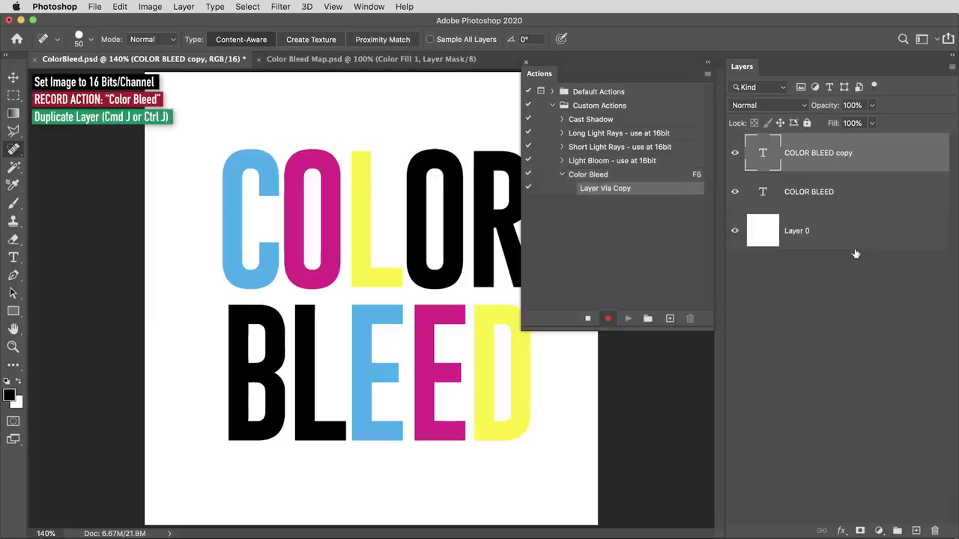
left_click(841, 530)
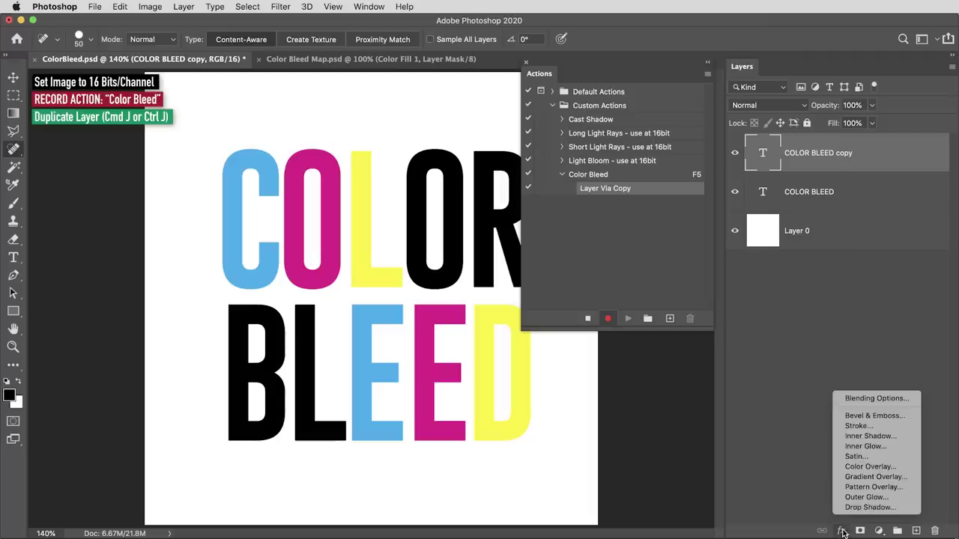
left_click(855, 508)
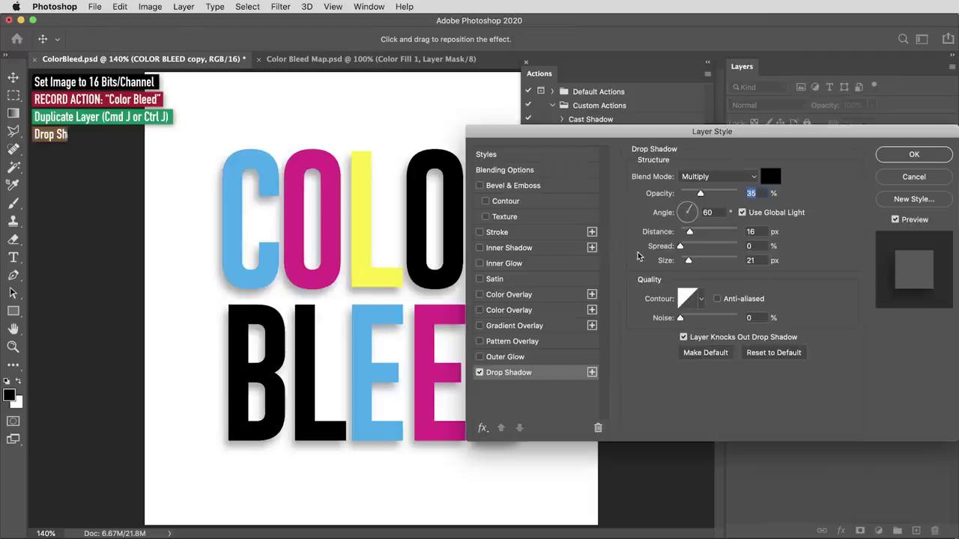
left_click_drag(702, 196, 678, 196)
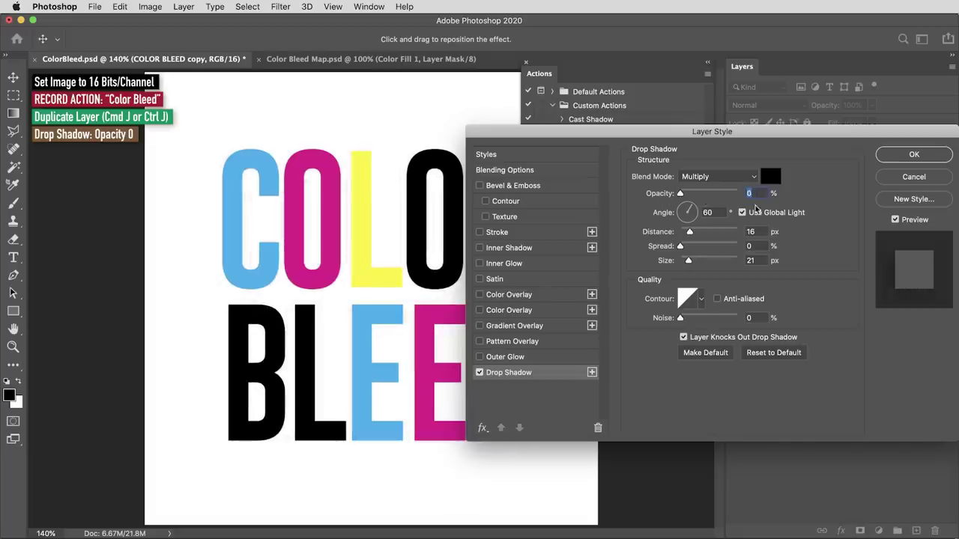
left_click(913, 155)
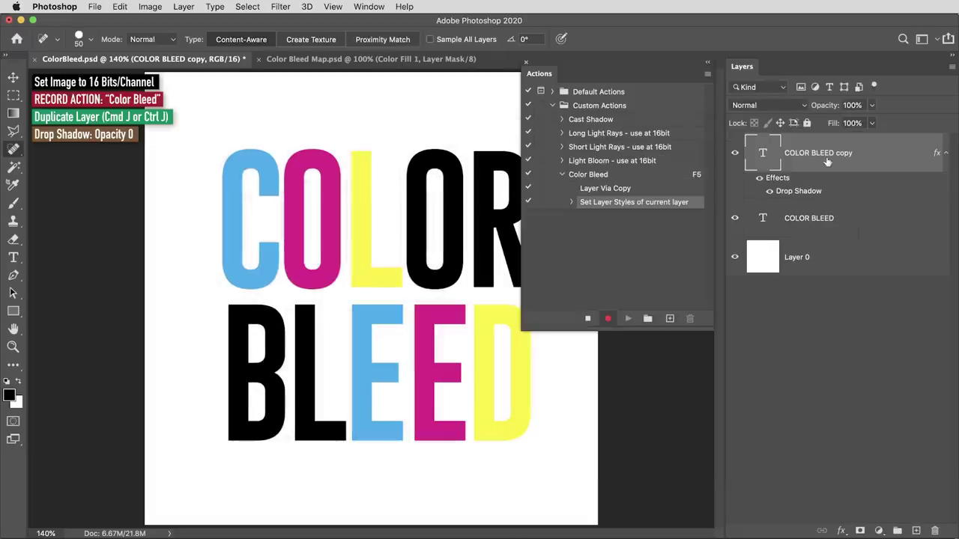
Rasterize the copied layer together with its layer style
right_click(824, 155)
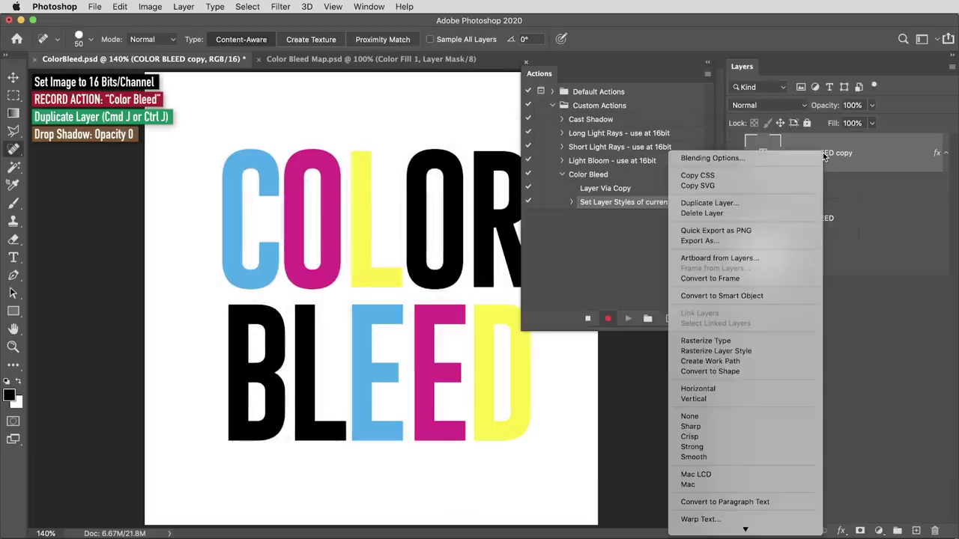
left_click(749, 352)
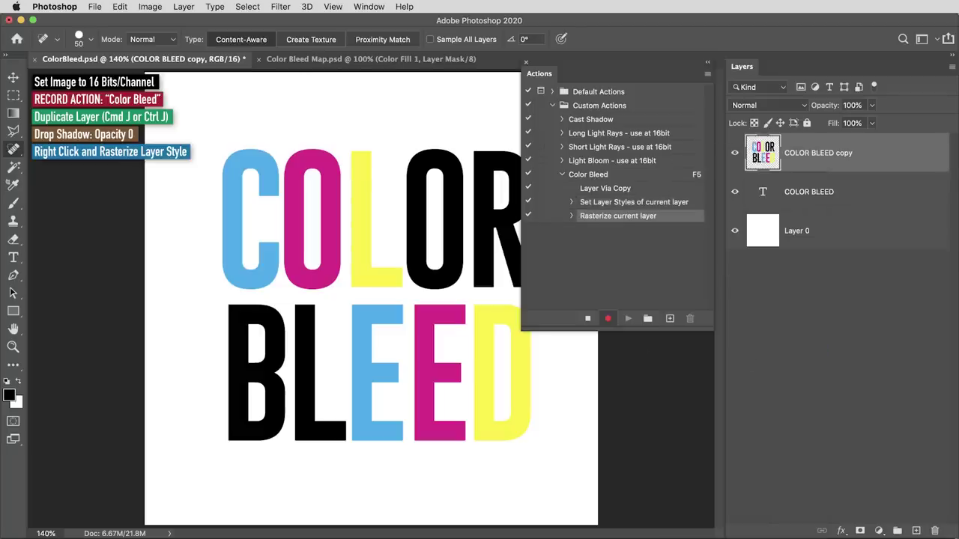
left_click(120, 6)
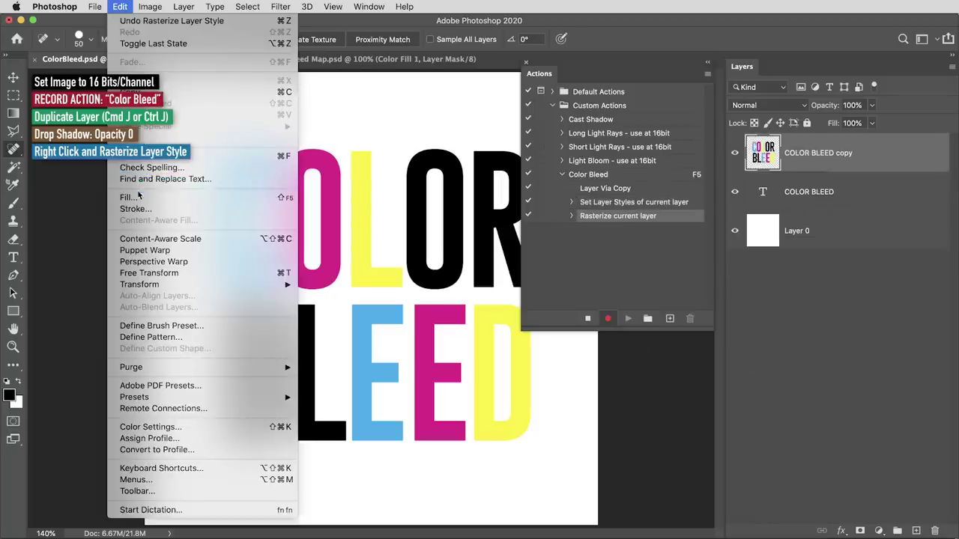
Fill white behind the letters using Fill with Behind mode
left_click(127, 198)
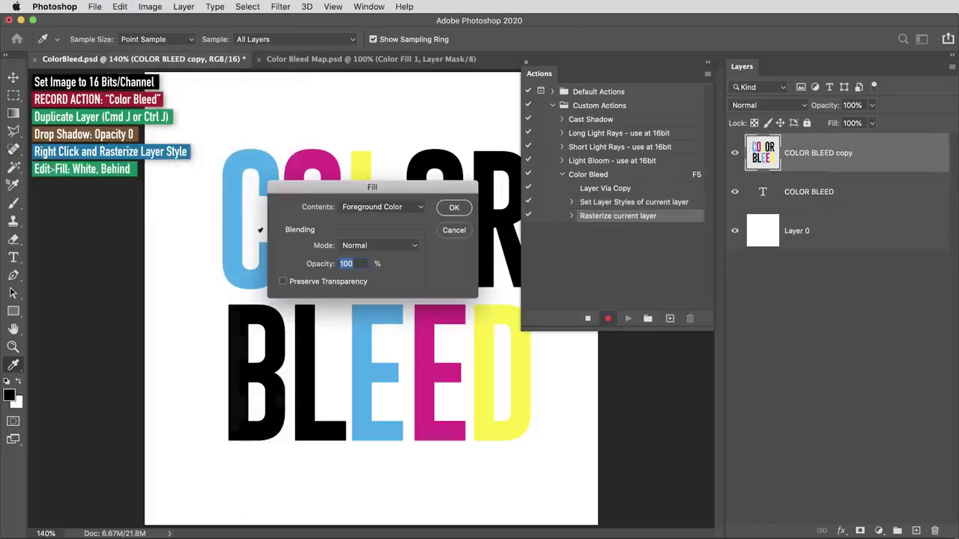
left_click(364, 207)
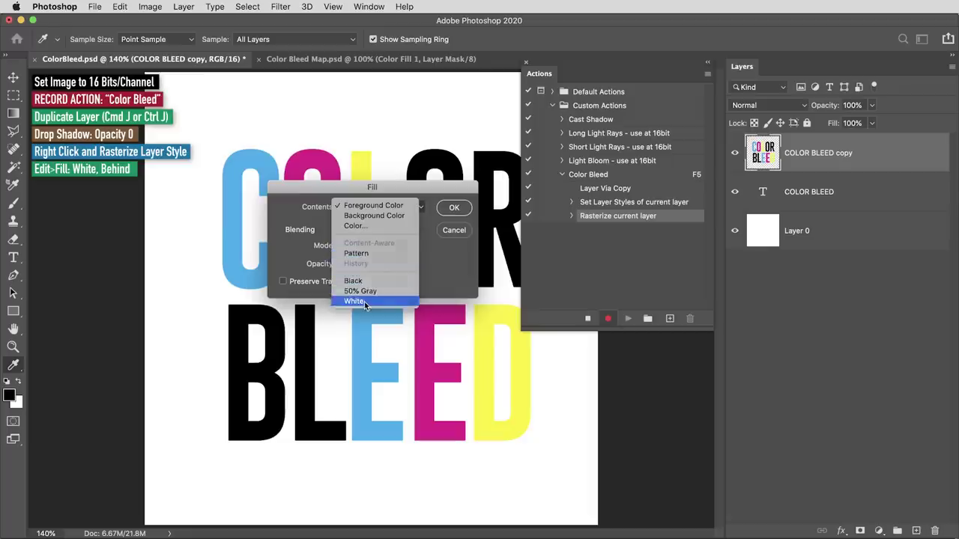
left_click(364, 301)
left_click(349, 246)
left_click(358, 263)
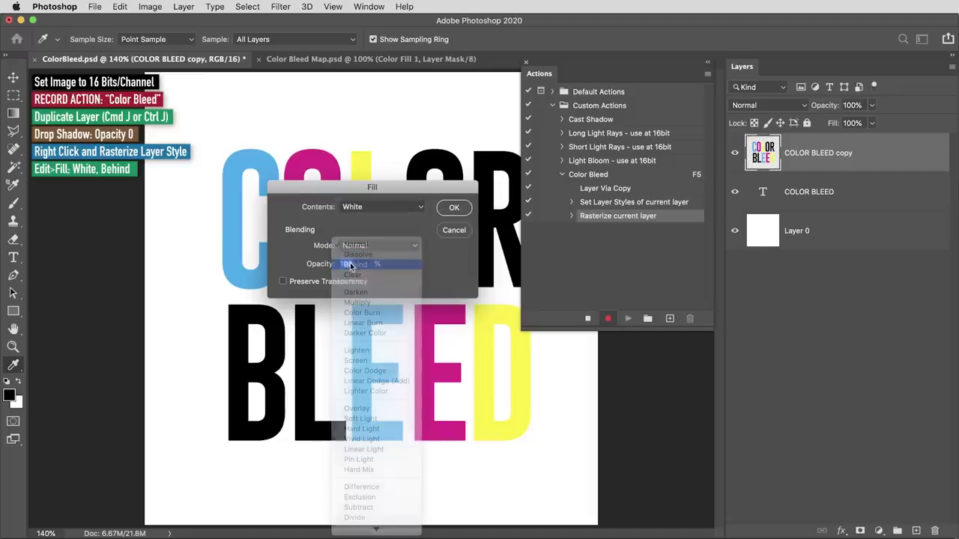
left_click(454, 208)
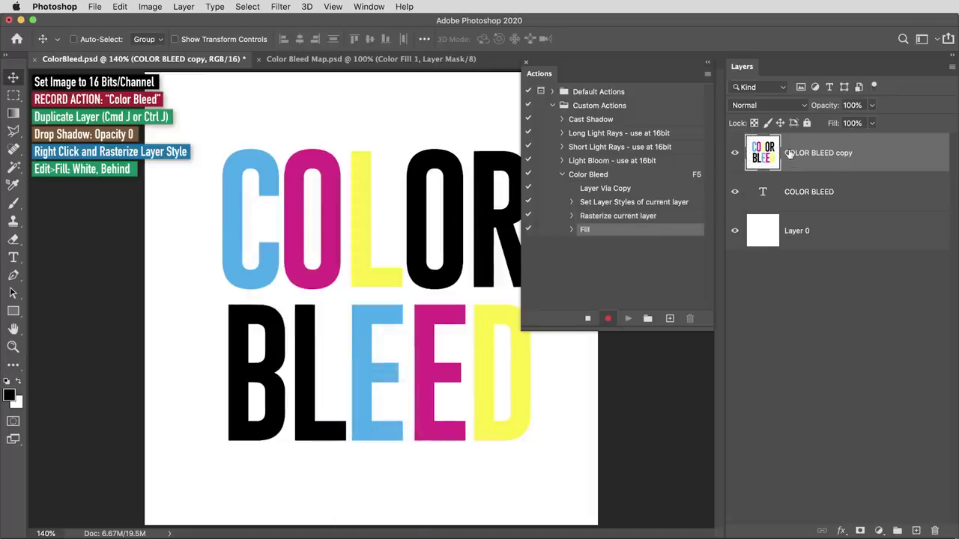
Rename the copied layer to Color Bleed
double_click(816, 153)
type("Colo")
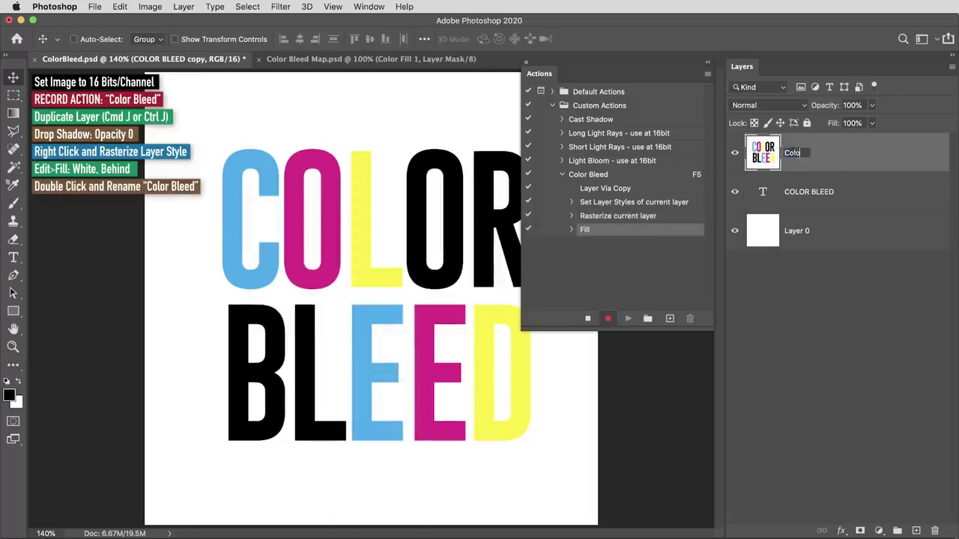
type("r Bleed")
key("Return")
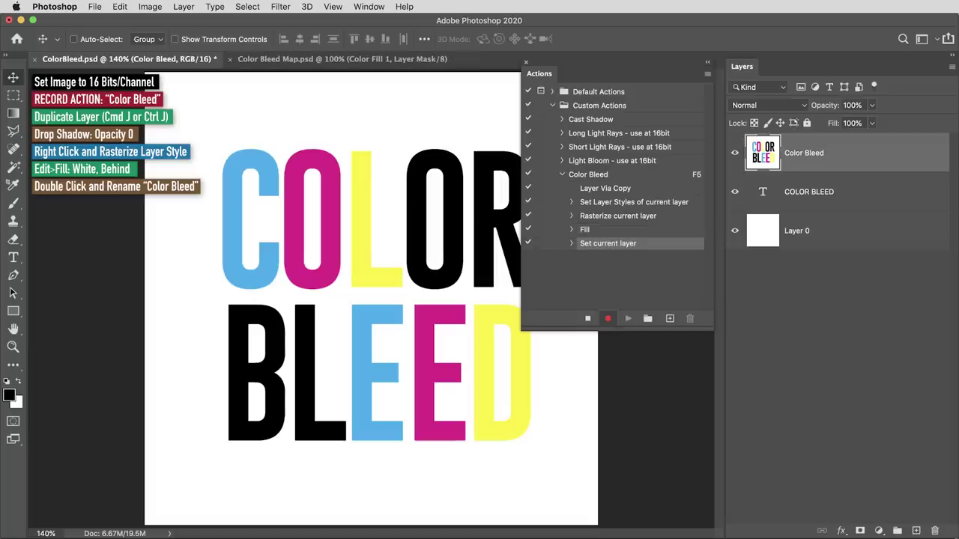
Duplicate the Color Bleed layer and apply a 1-pixel Minimum filter with Roundness
key("super+j")
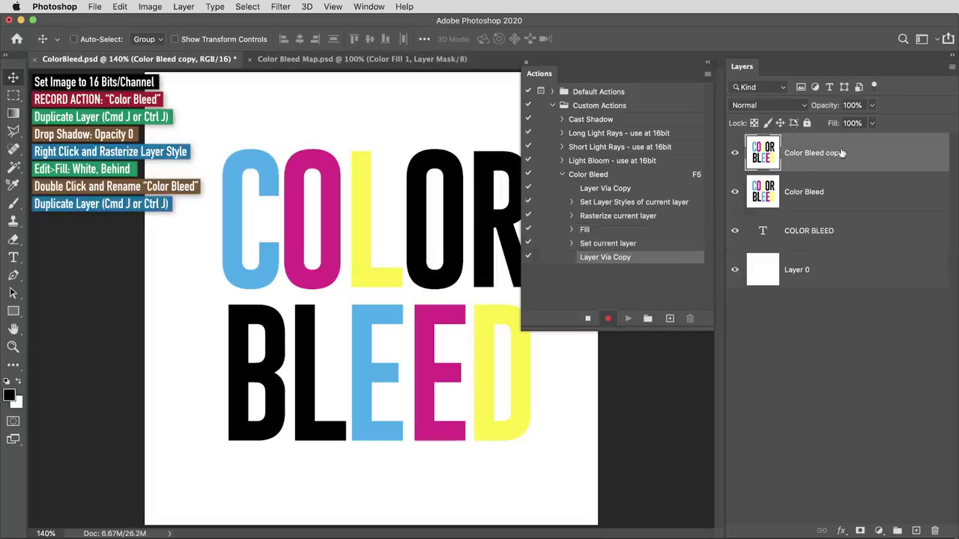
left_click(286, 6)
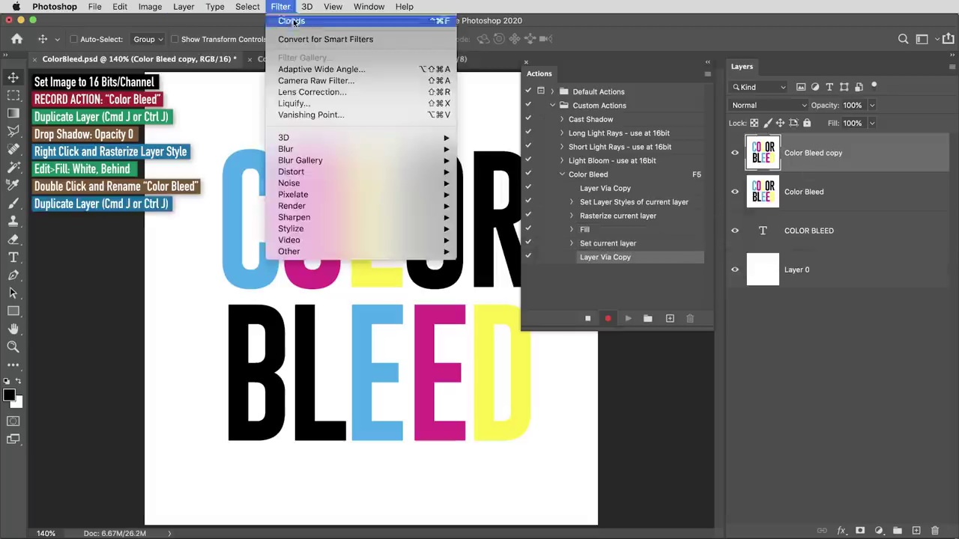
mouse_move(379, 252)
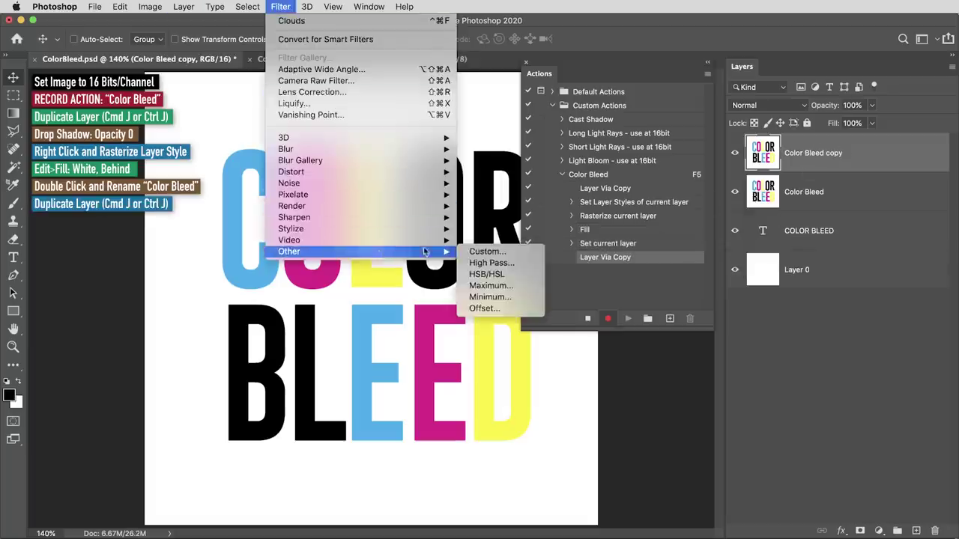
left_click(506, 301)
type("1")
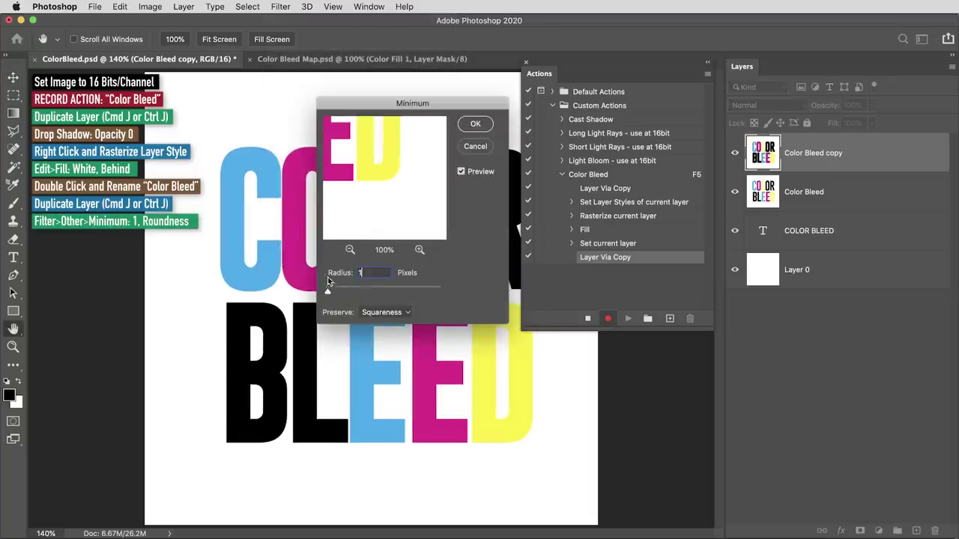
left_click(380, 312)
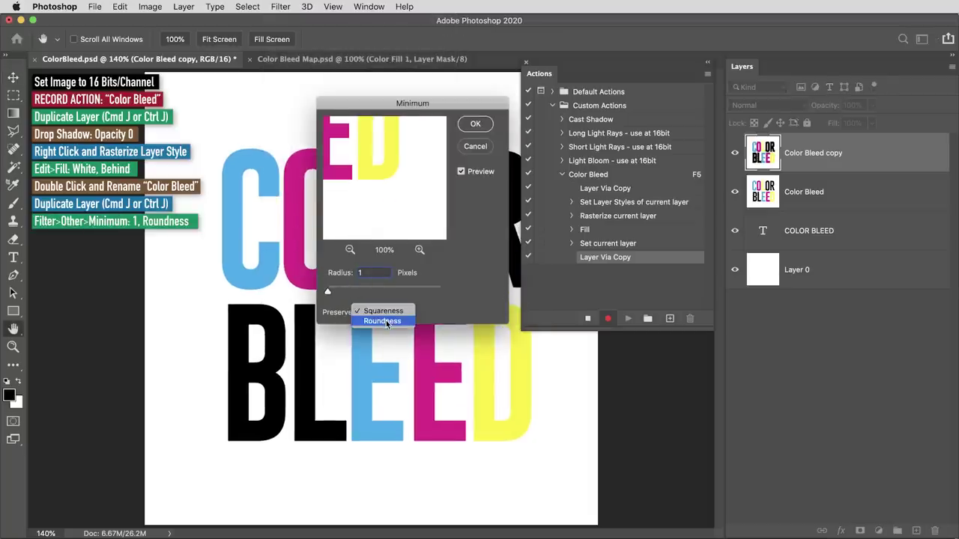
left_click(386, 321)
left_click(475, 124)
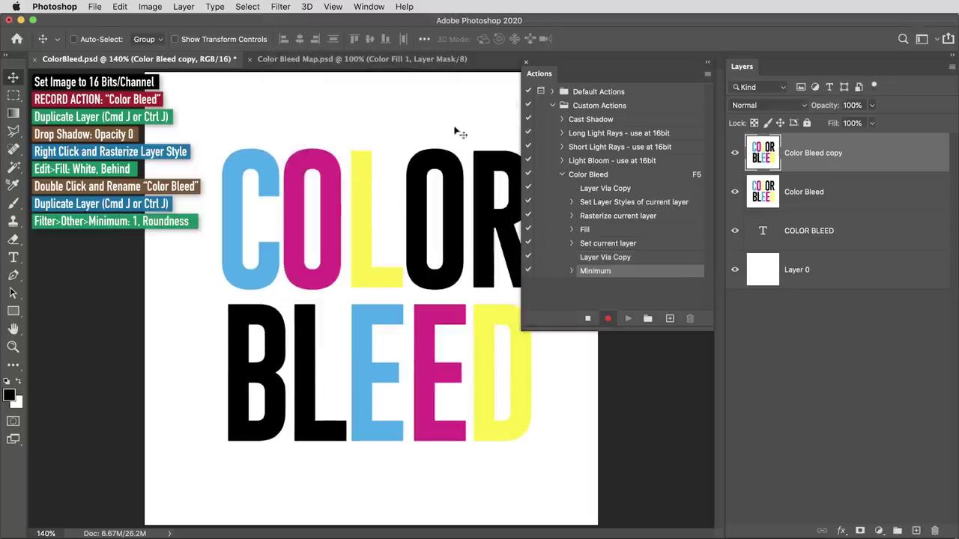
Apply a 1-pixel Maximum filter with Roundness to the copy
left_click(281, 6)
mouse_move(375, 251)
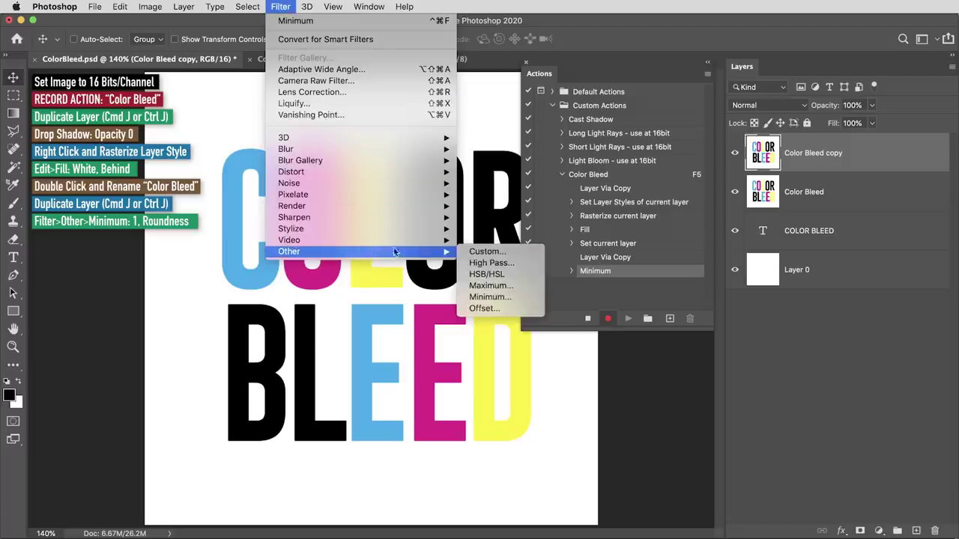
left_click(492, 286)
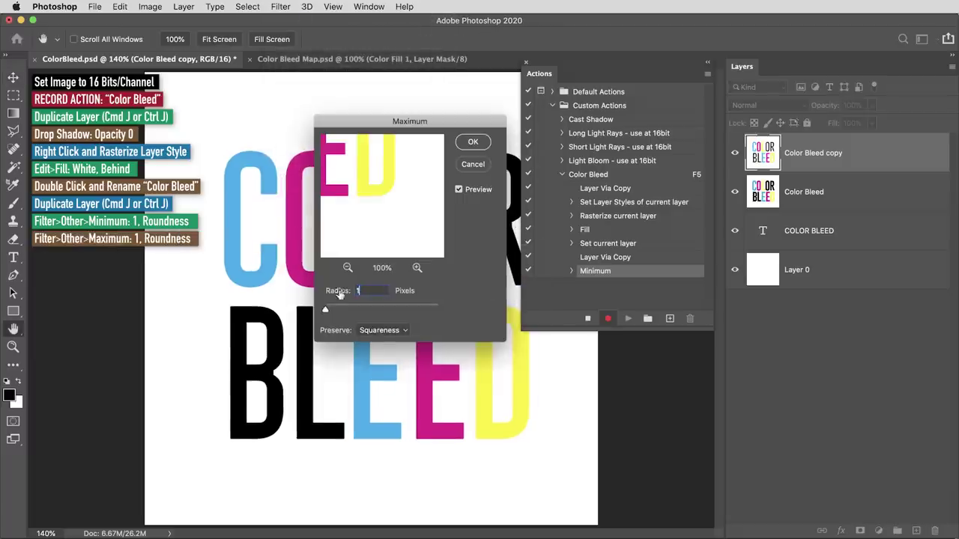
left_click(382, 330)
left_click(379, 343)
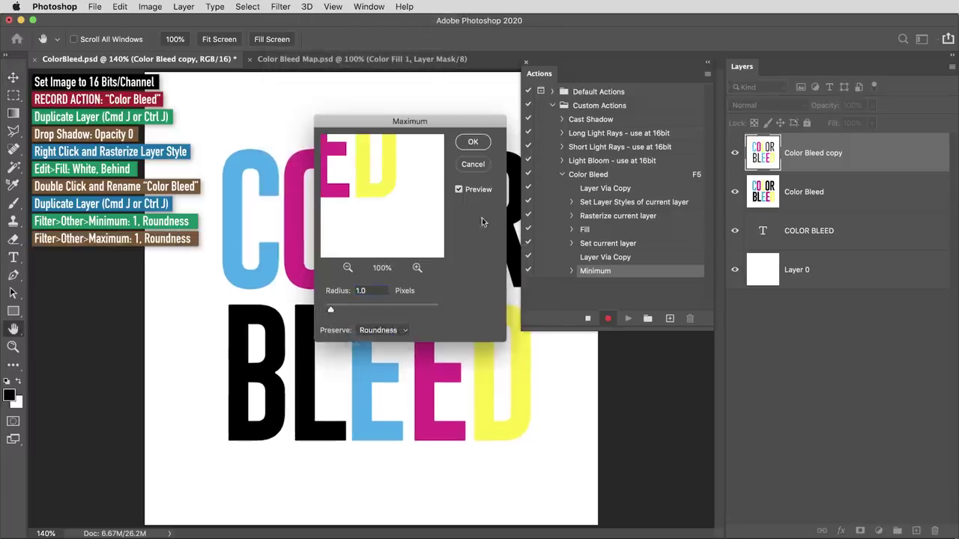
left_click(472, 141)
left_click(282, 6)
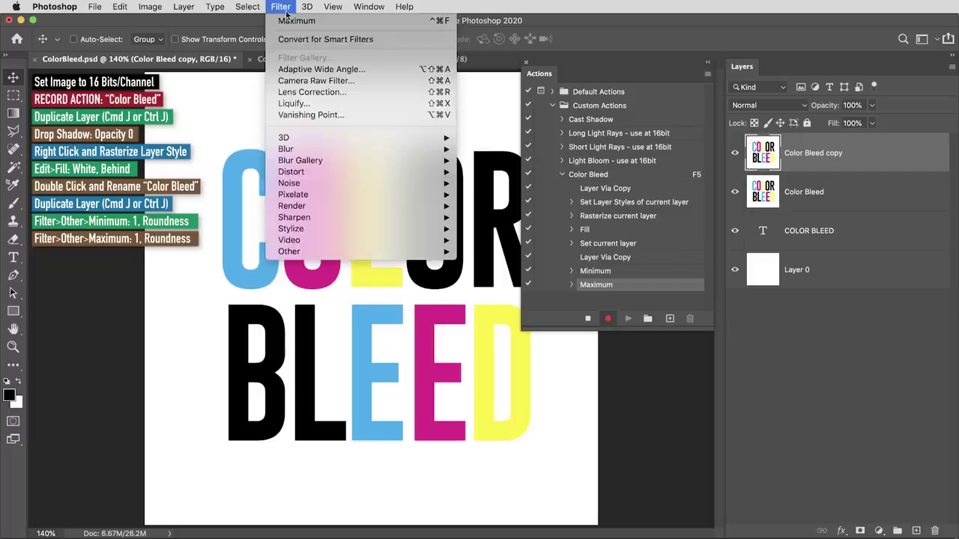
Displace the copy horizontally 5 and vertically 0 using Color Bleed Map.psd
mouse_move(340, 174)
left_click(479, 174)
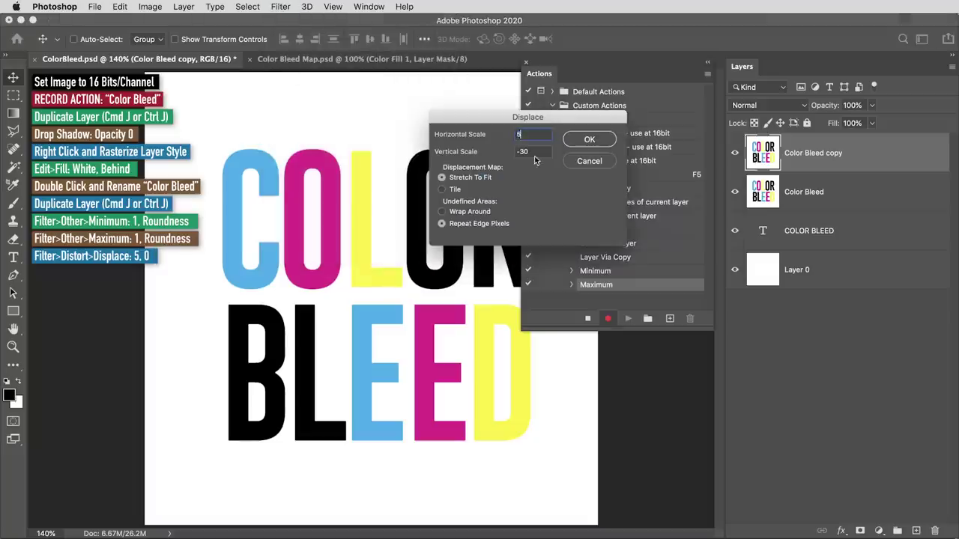
key("Tab")
type("0")
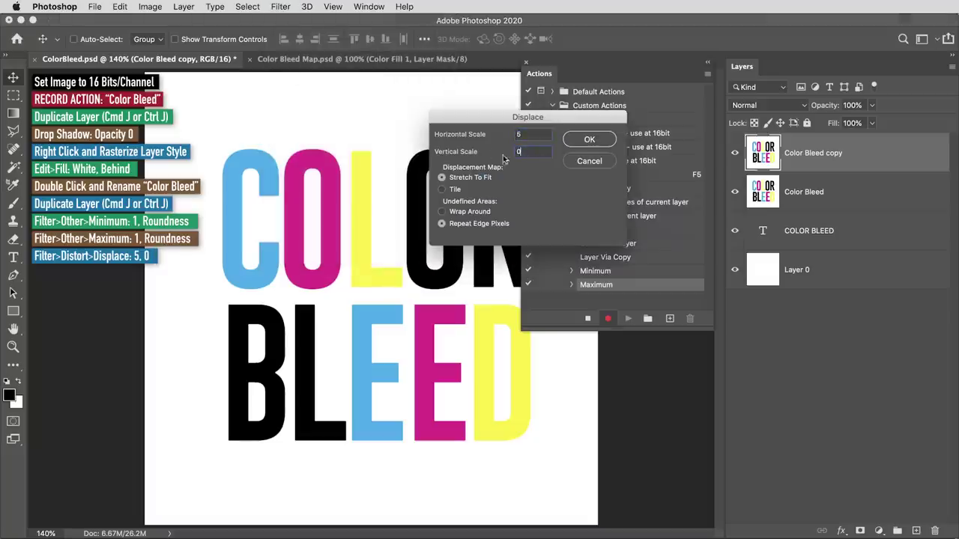
left_click(590, 140)
left_click(321, 91)
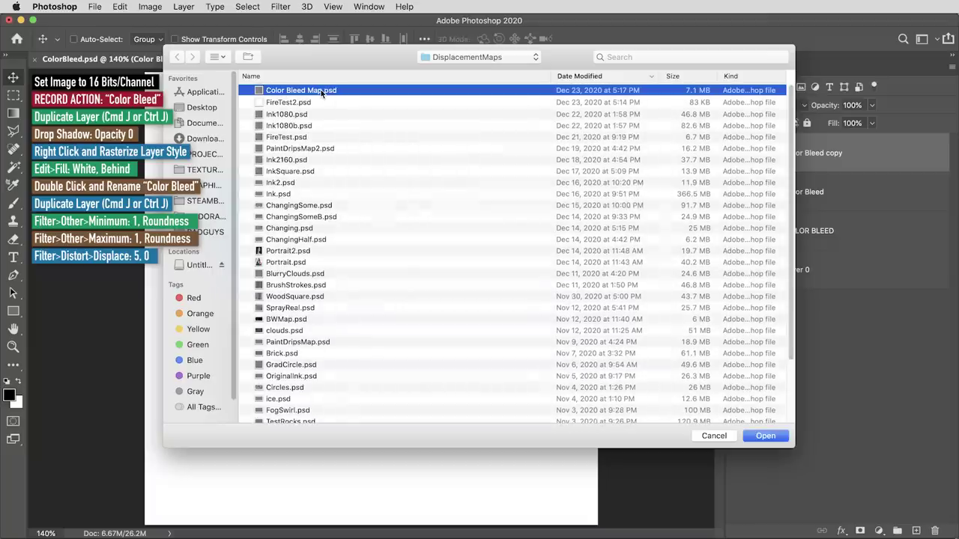
left_click(765, 436)
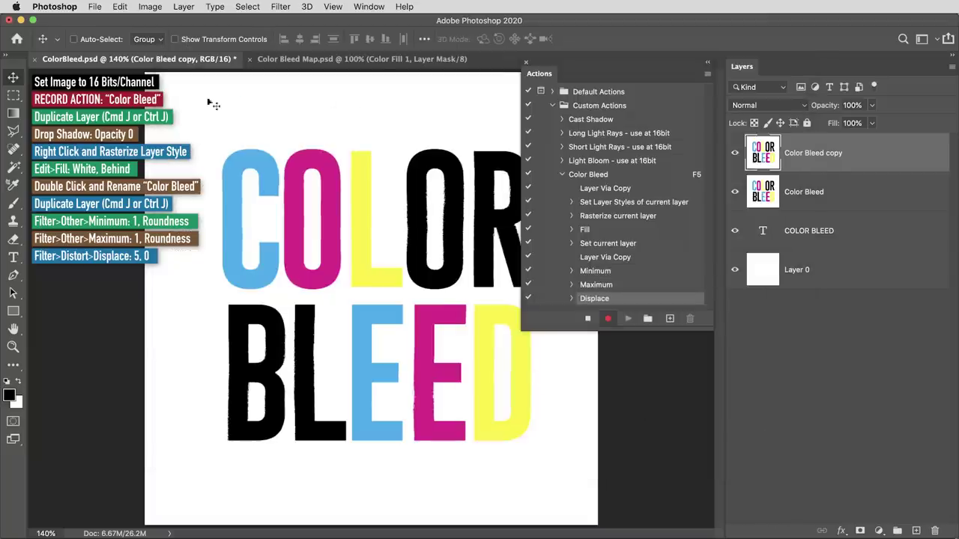
Fade the Displace filter with Darken mode
left_click(122, 6)
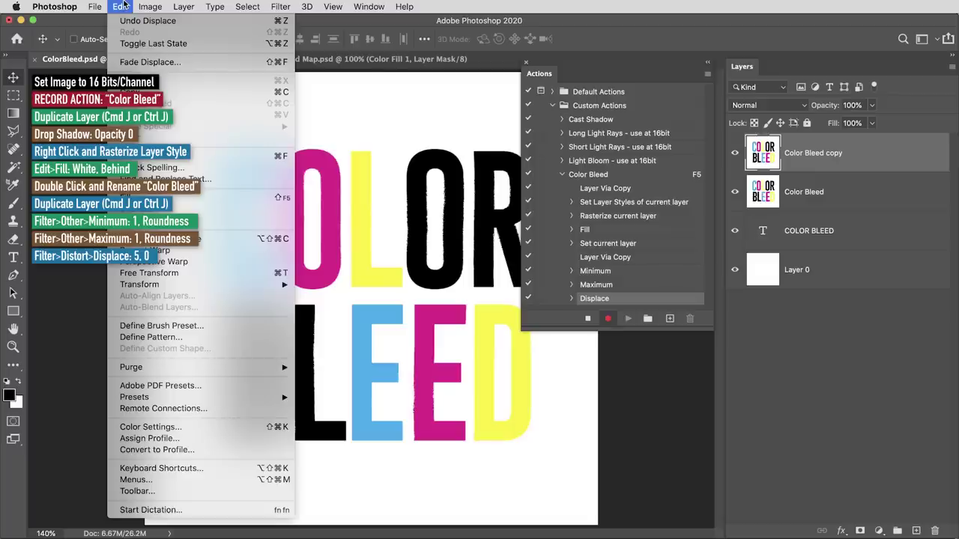
left_click(149, 62)
left_click(361, 150)
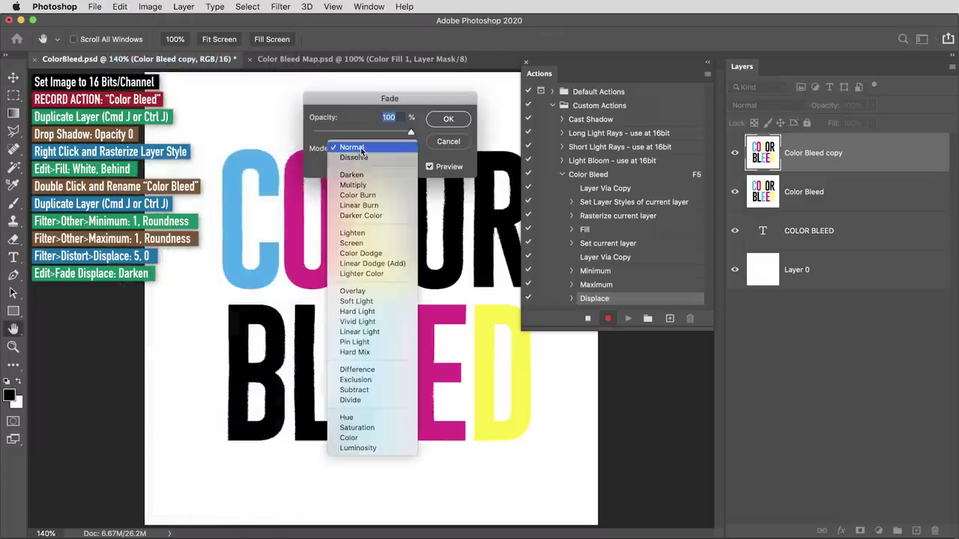
left_click(352, 173)
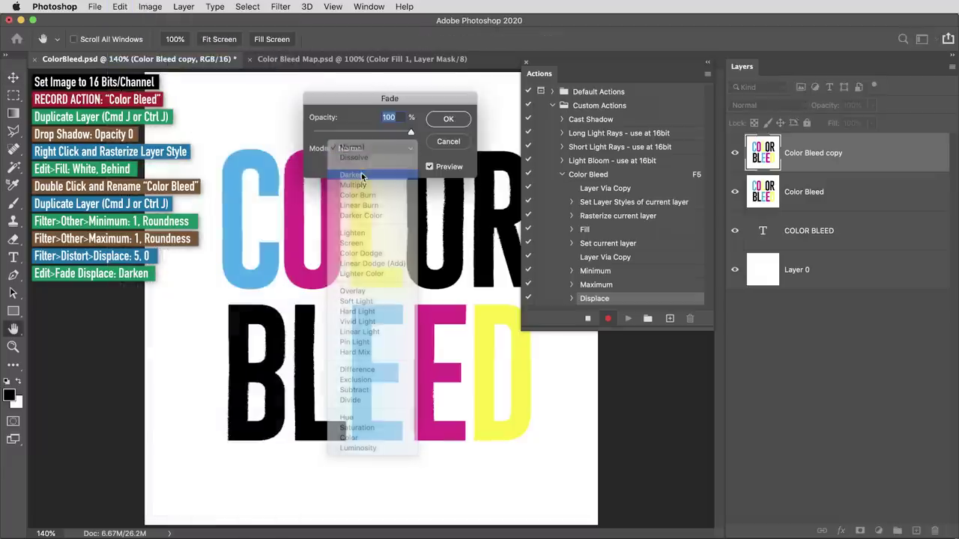
left_click(442, 120)
Displace by 0 horizontal, 5 vertical with Color Bleed Map.psd and fade it to Darken
left_click(279, 6)
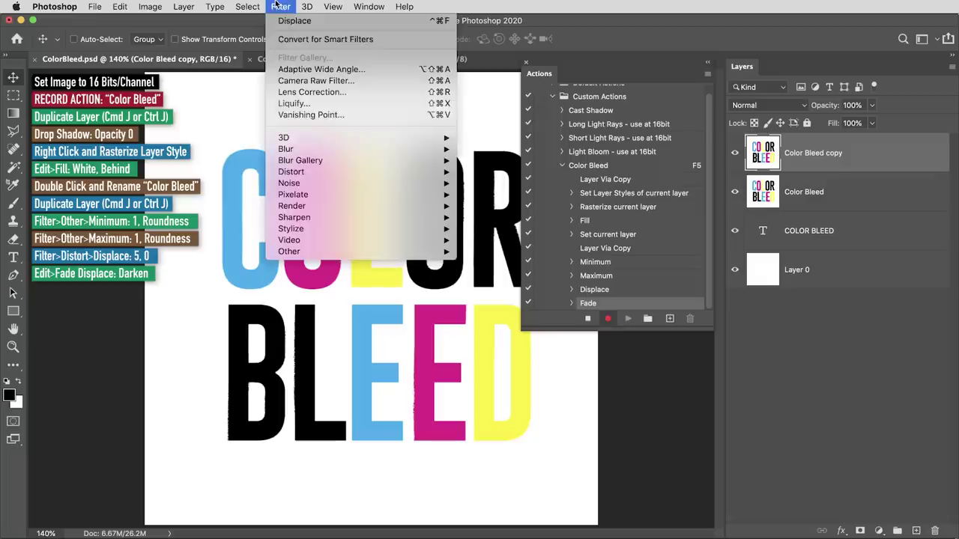
mouse_move(337, 174)
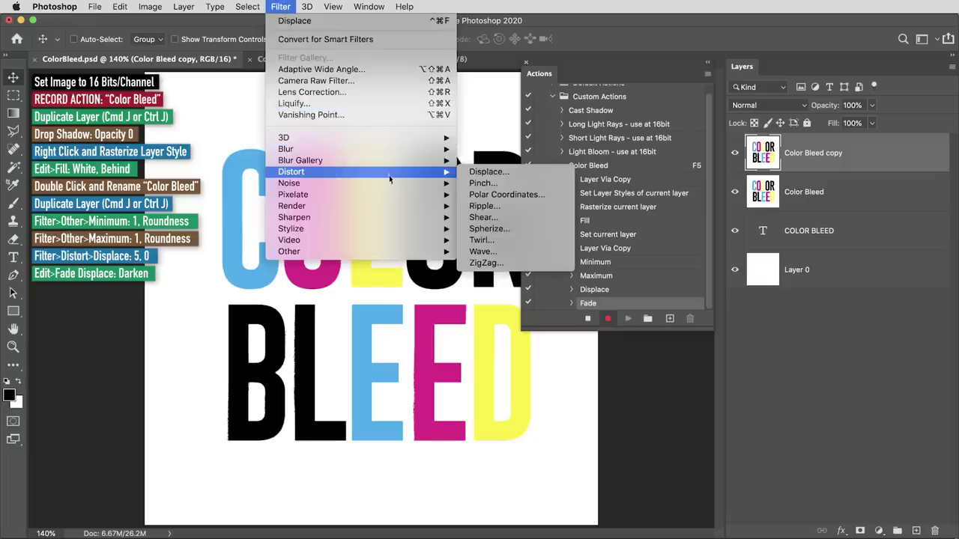
left_click(493, 173)
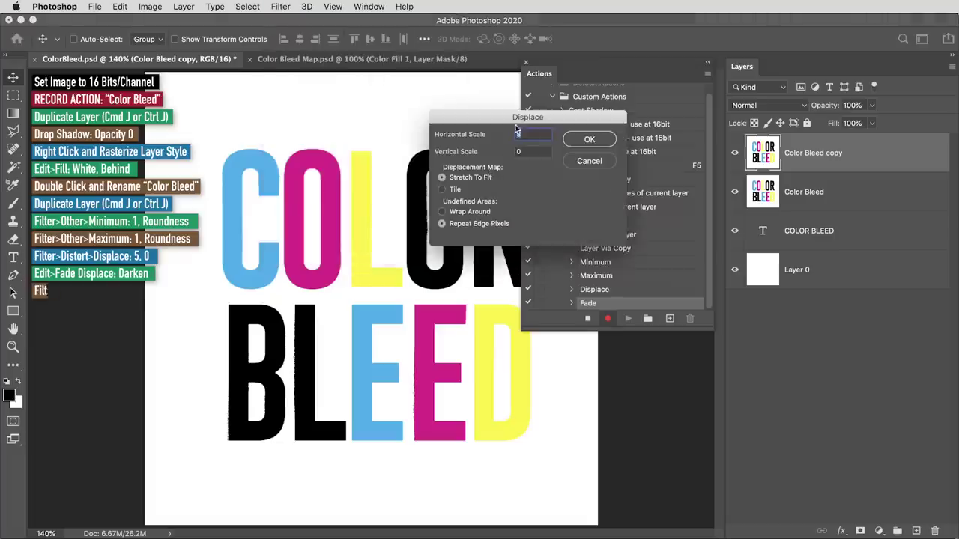
left_click_drag(472, 118, 431, 93)
type("0")
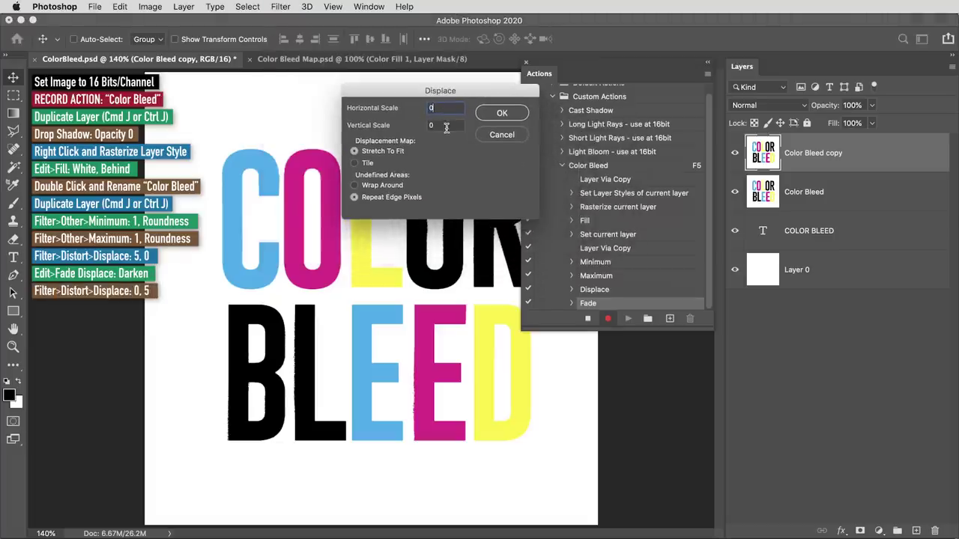
key("Tab")
left_click(496, 115)
double_click(375, 91)
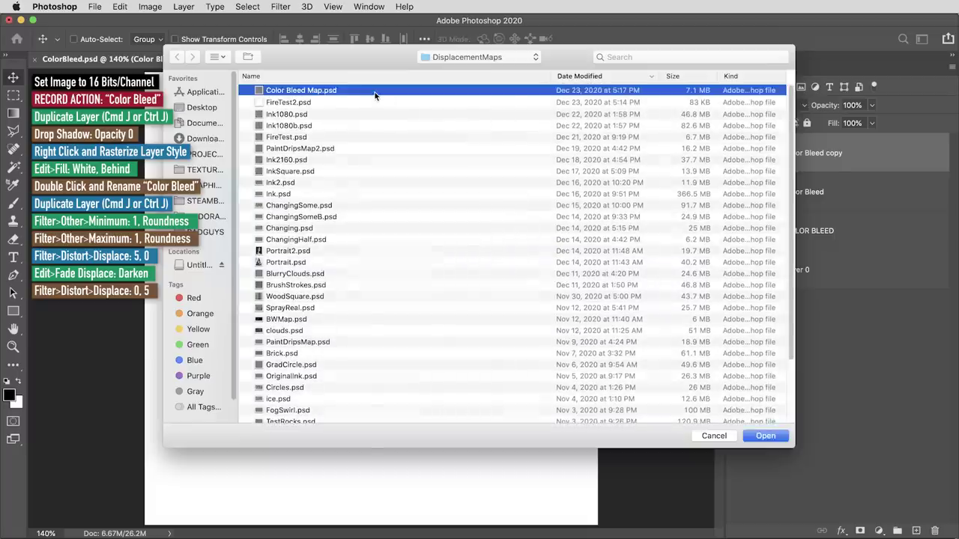
left_click(124, 6)
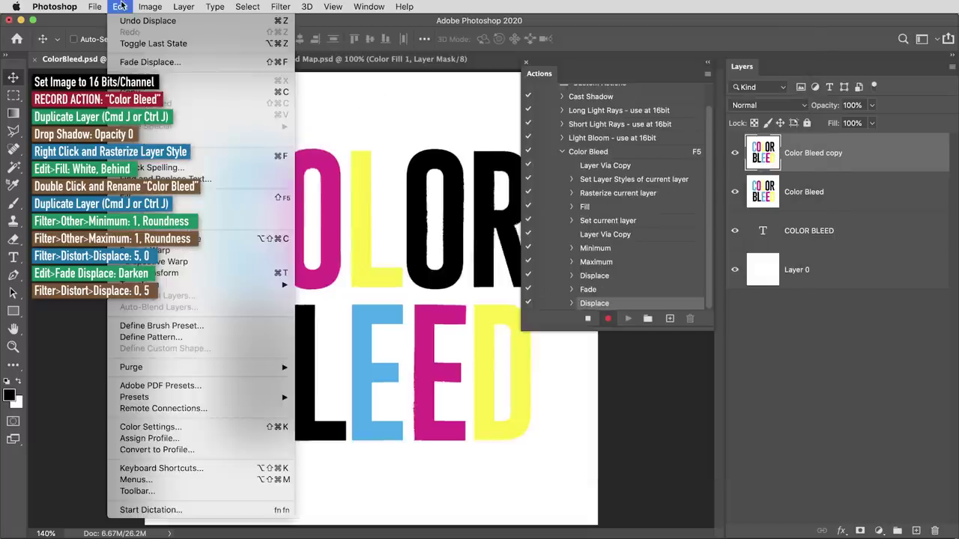
left_click(146, 63)
left_click(343, 149)
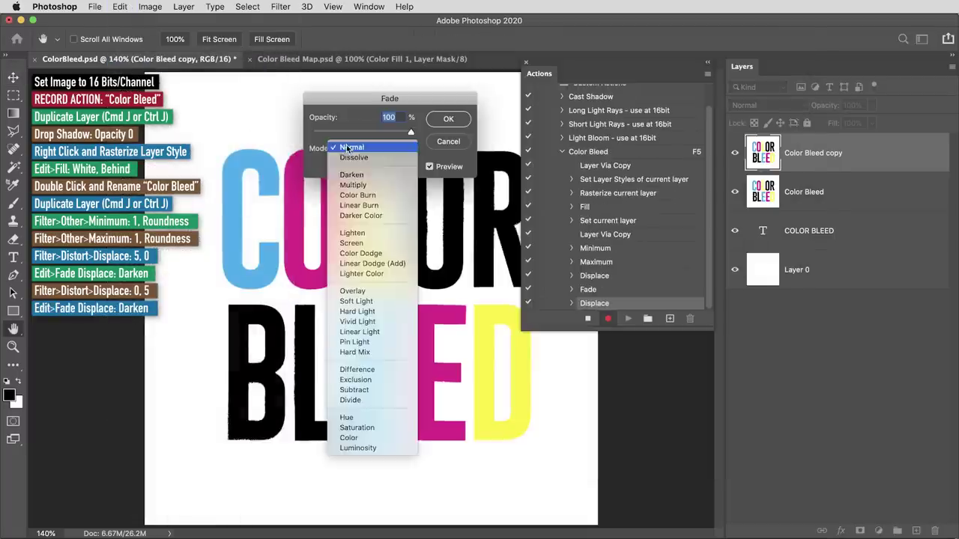
left_click(349, 176)
left_click(442, 120)
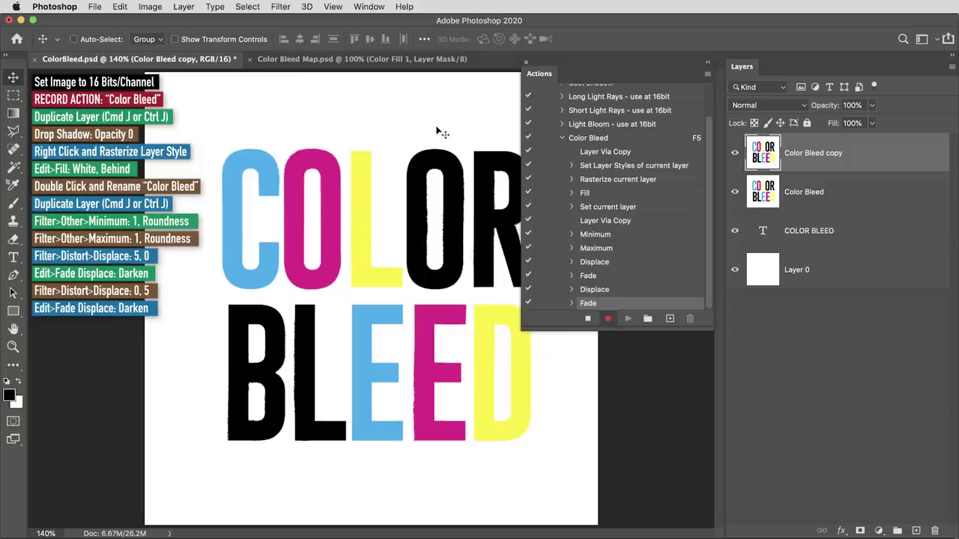
Displace by -5 horizontal, 0 vertical with Color Bleed Map.psd and fade it to Darken
left_click(281, 6)
mouse_move(360, 173)
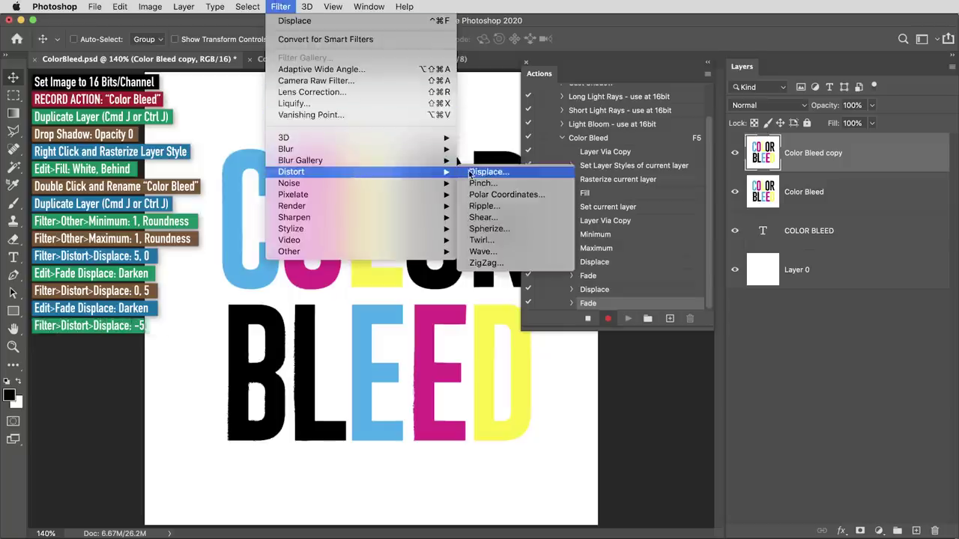
left_click(470, 173)
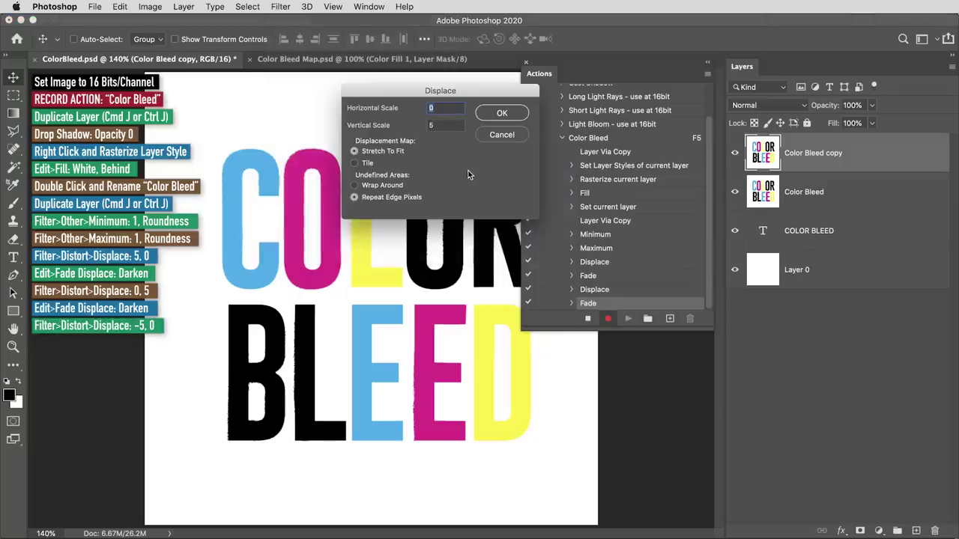
key("Tab")
type("0")
left_click(502, 114)
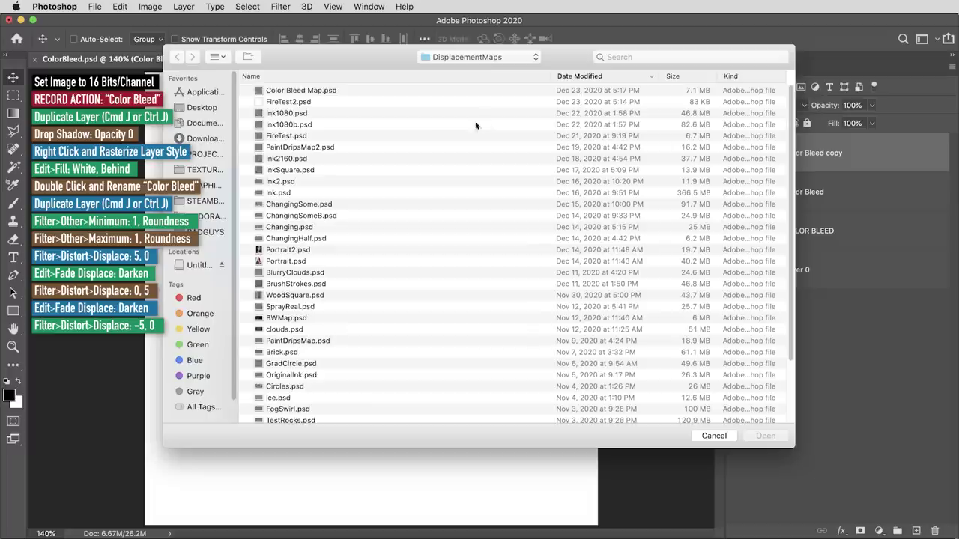
double_click(347, 92)
key("super+shift+f")
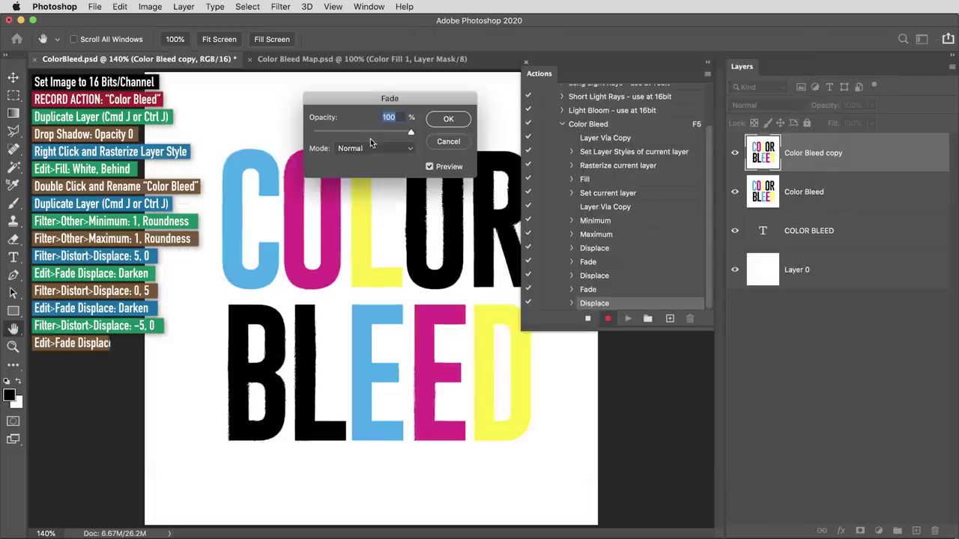
left_click(372, 146)
left_click(362, 175)
key("Return")
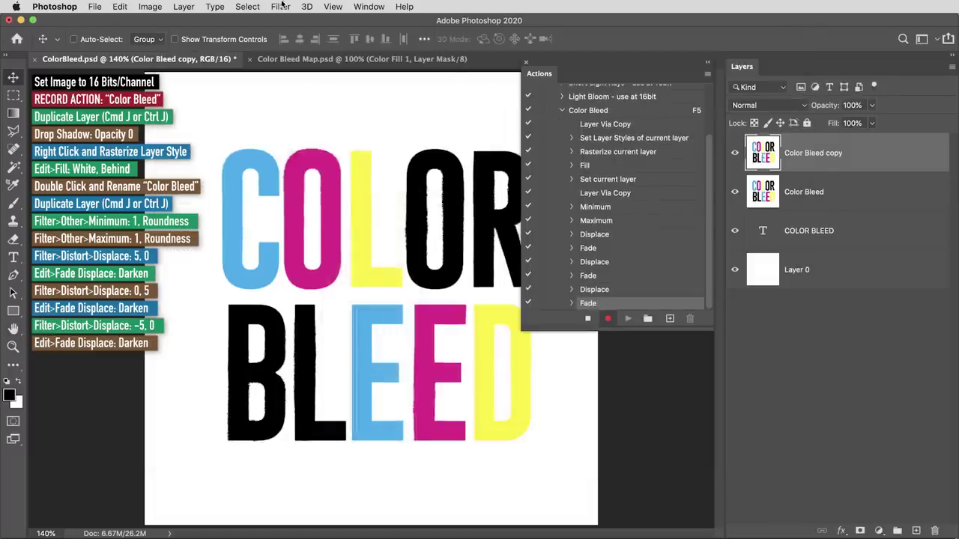
Displace by 0 horizontal, -5 vertical with Color Bleed Map.psd and fade it to Darken
left_click(281, 6)
mouse_move(360, 175)
left_click(481, 172)
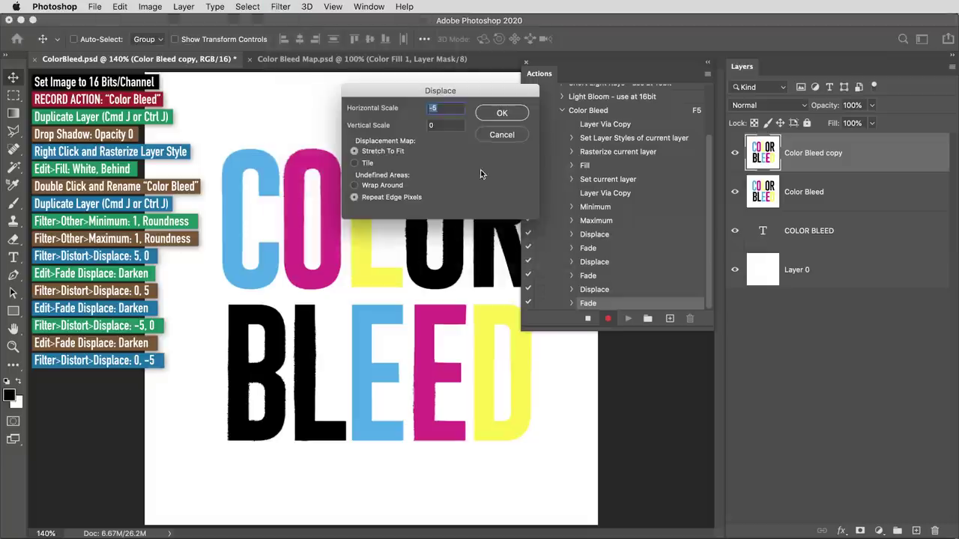
type("0")
key("Tab")
type("-5")
key("Return")
left_click(341, 96)
key("Return")
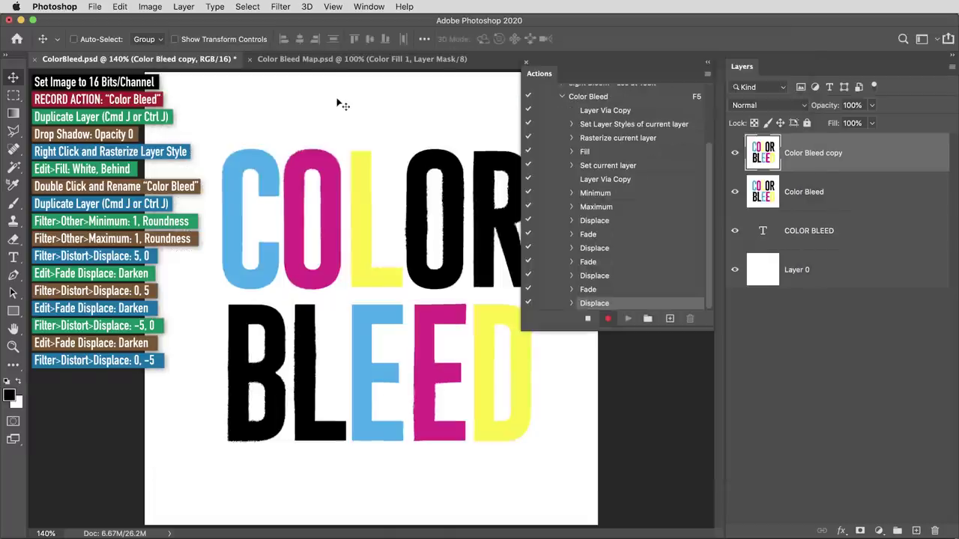
key("super+shift+f")
left_click(364, 150)
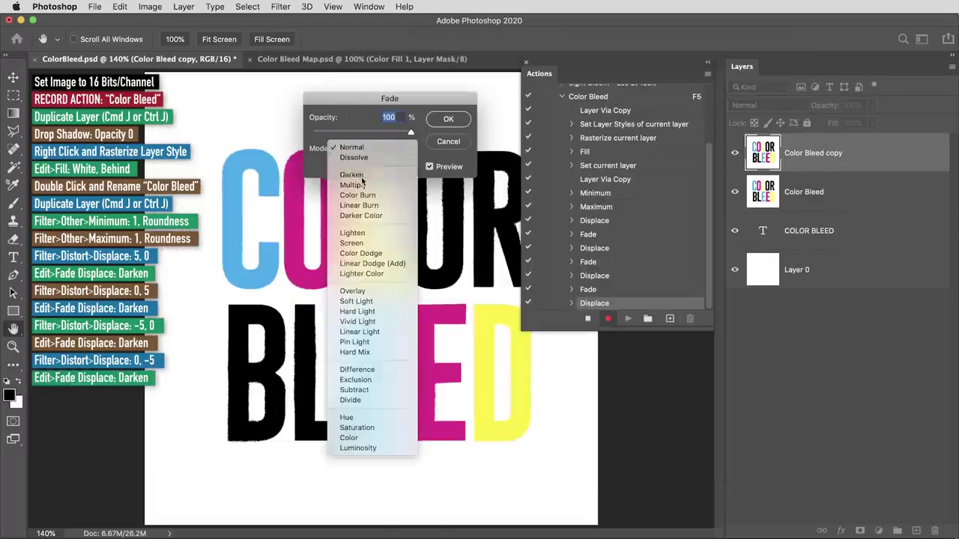
left_click(352, 180)
left_click(447, 120)
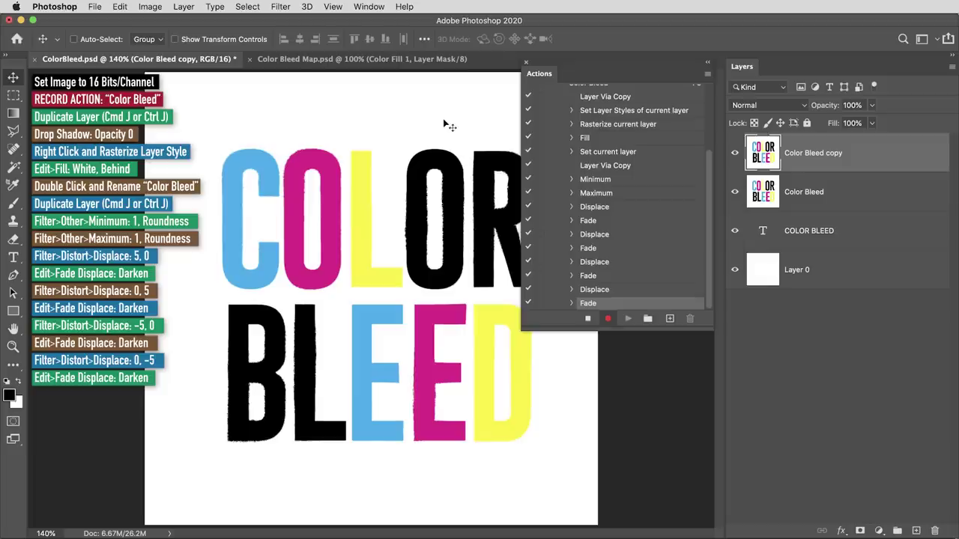
Apply Unsharp Mask at amount 20, radius 3, threshold 0
left_click(279, 6)
mouse_move(349, 223)
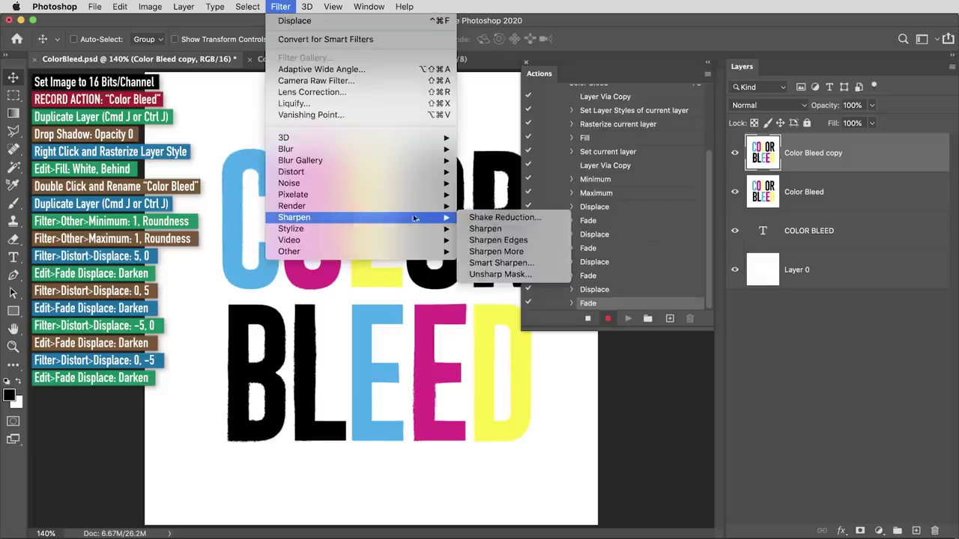
left_click(502, 274)
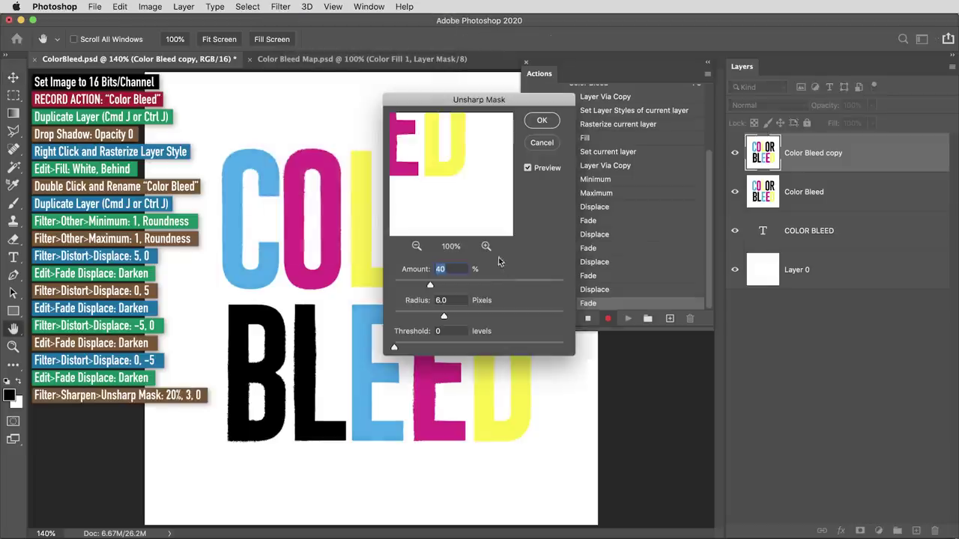
type("20")
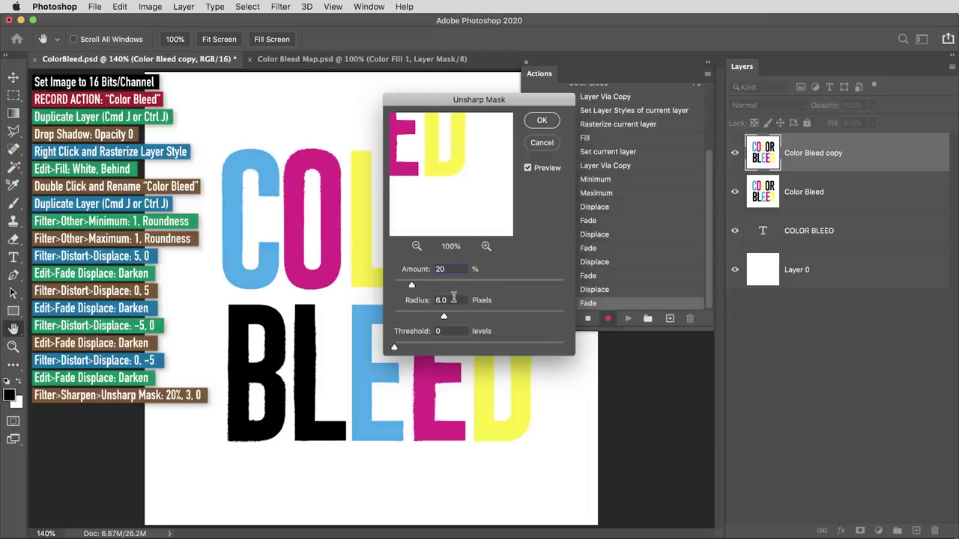
double_click(454, 297)
type("3")
left_click(542, 120)
Apply Levels with the black output level set to 30
left_click(150, 6)
mouse_move(172, 39)
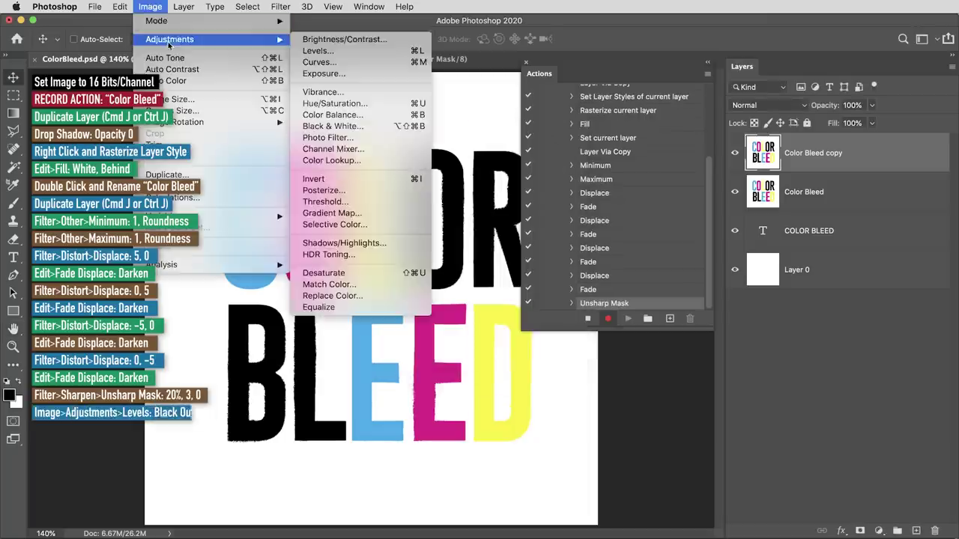
left_click(324, 52)
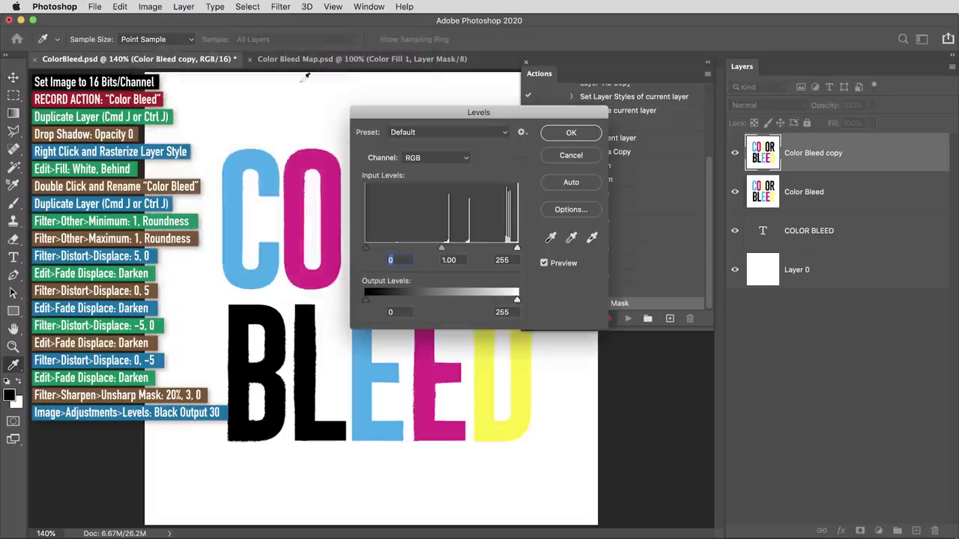
left_click(406, 312)
type("30")
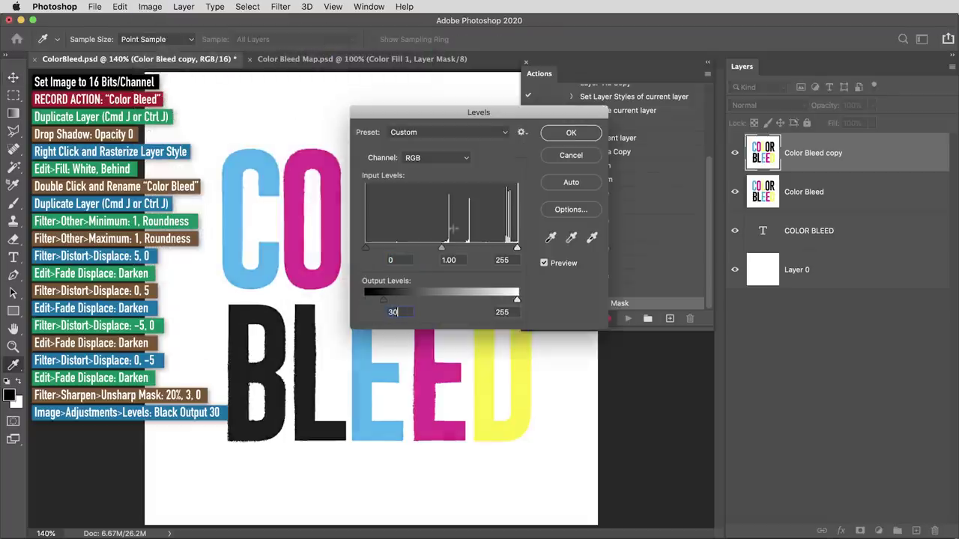
left_click(569, 135)
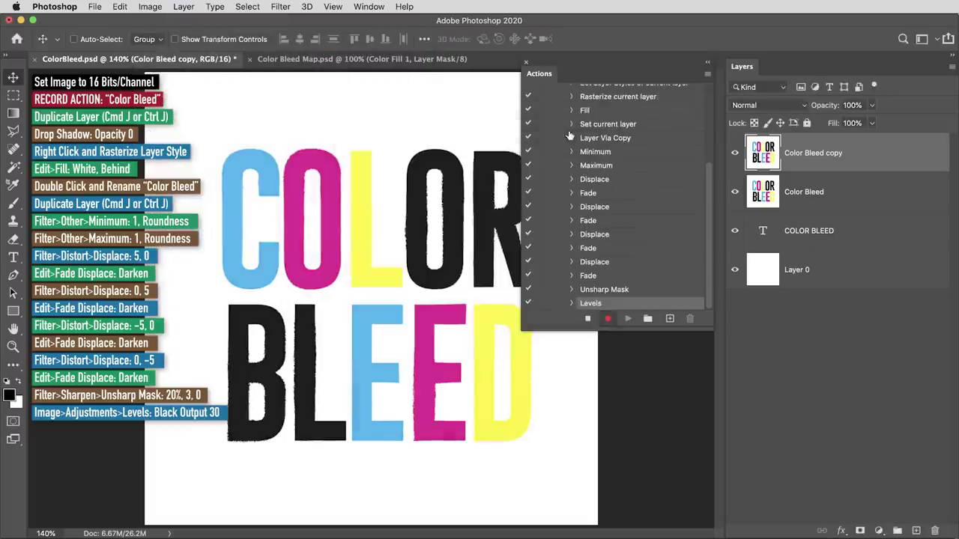
Set the Color Bleed copy to Darken and merge it with the Color Bleed layer
left_click(749, 106)
left_click(753, 133)
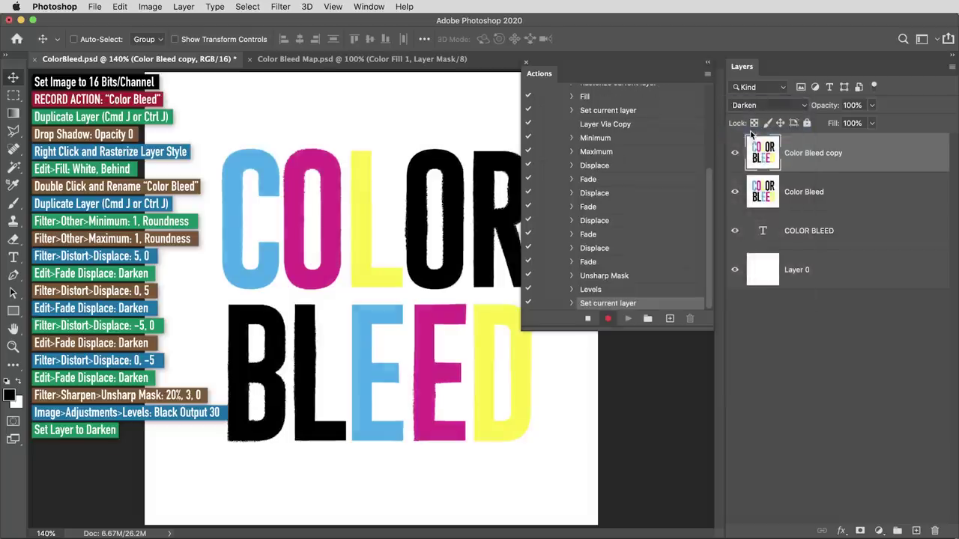
left_click(843, 200, "shift")
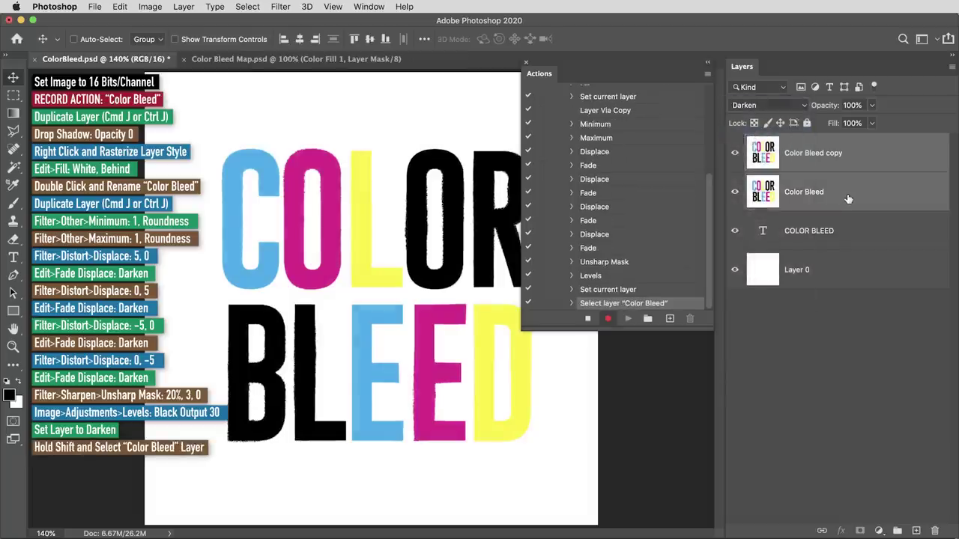
key("super+e")
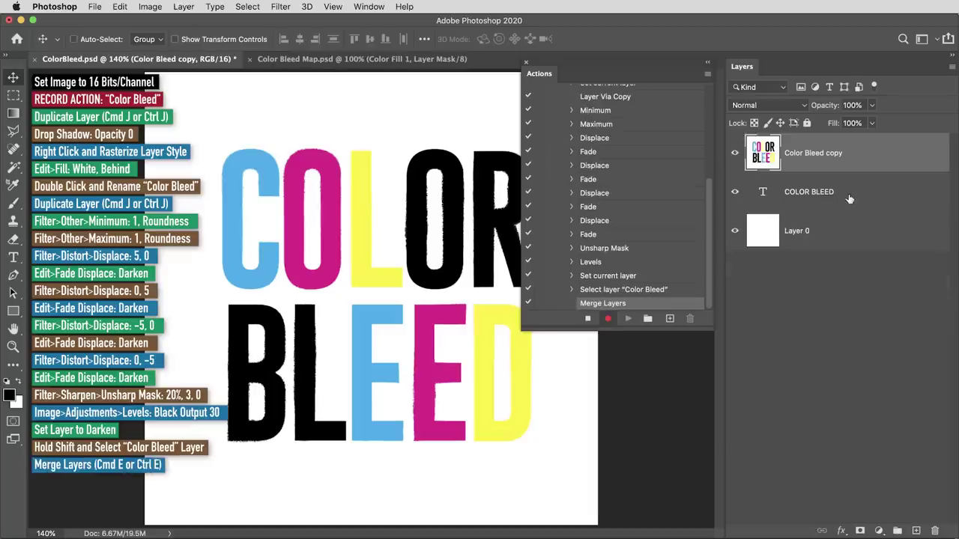
Set the merged layer to Darken and rename it 'Color Bleed'
left_click(768, 106)
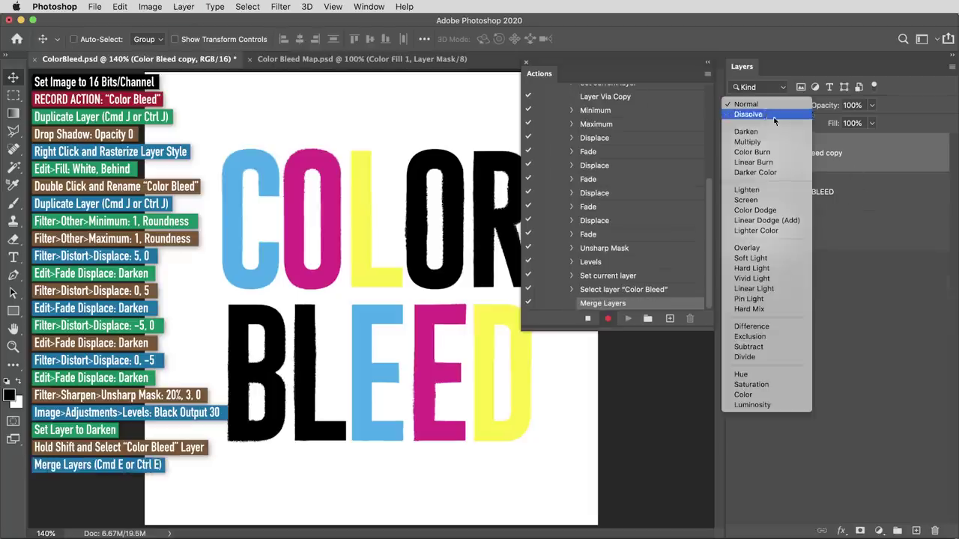
left_click(766, 131)
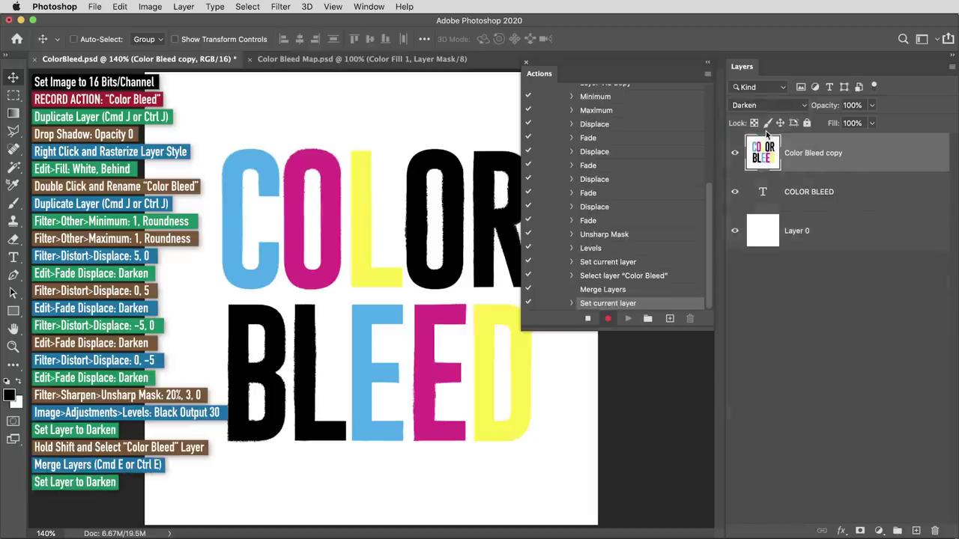
double_click(809, 154)
type("Colo")
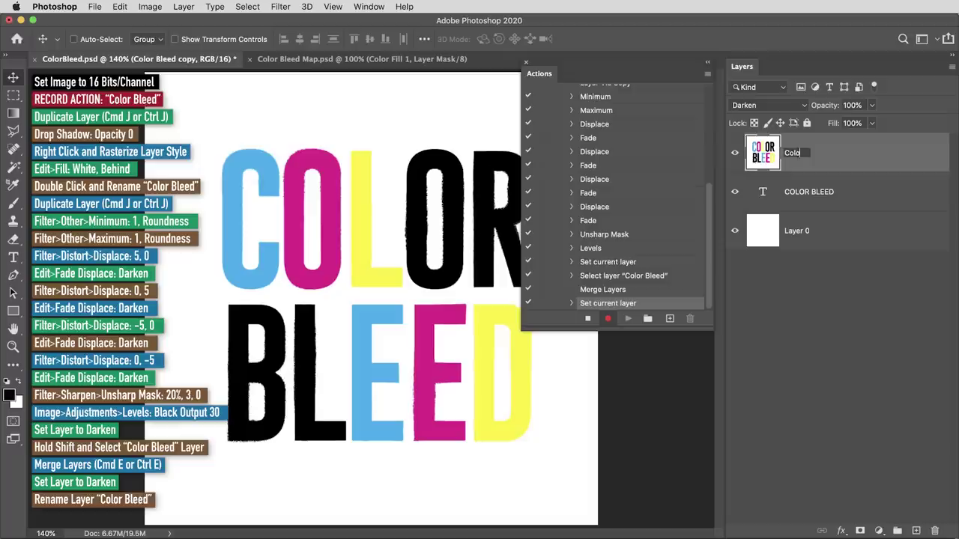
type("r Bleed")
key("Return")
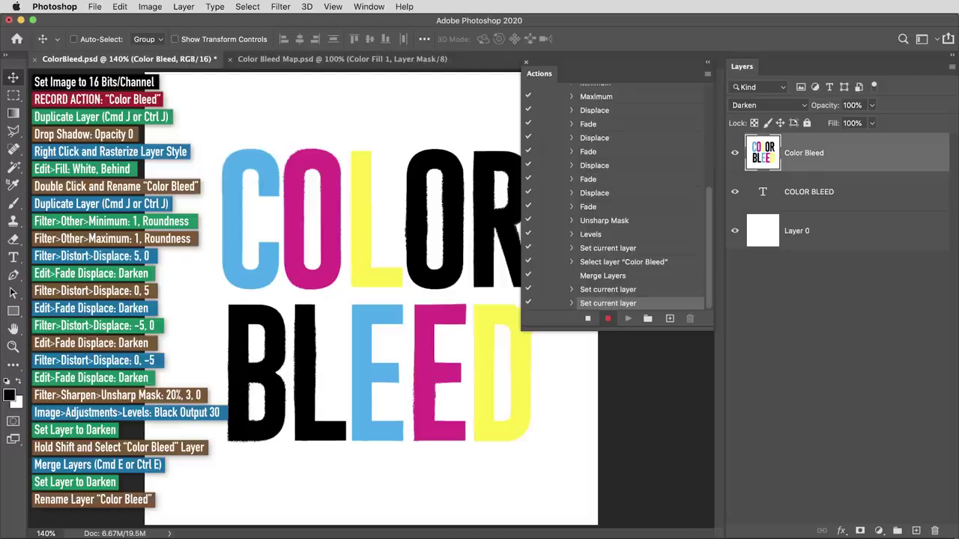
Stop recording and remove the 'Set Layer Styles of current layer' step from the action
left_click(588, 319)
left_click_drag(707, 328, 708, 489)
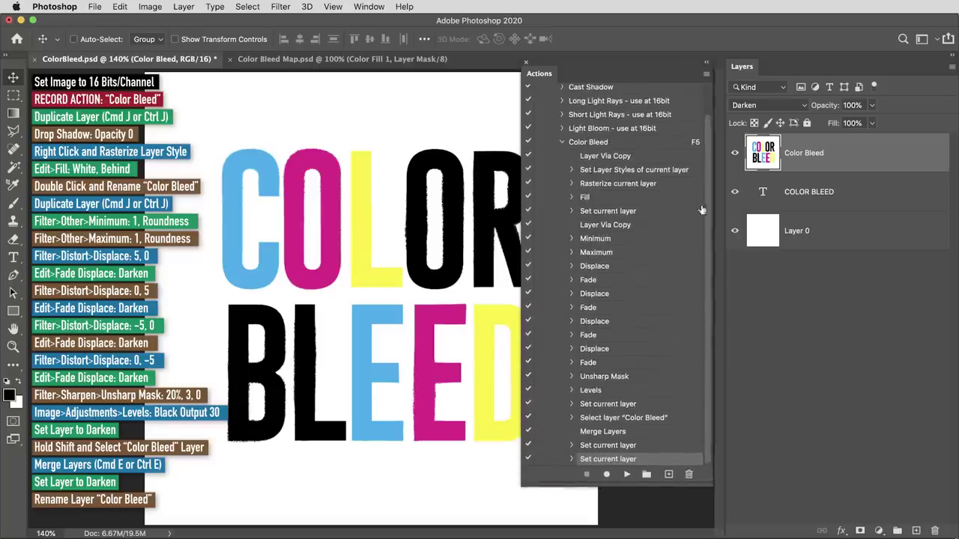
left_click(624, 171)
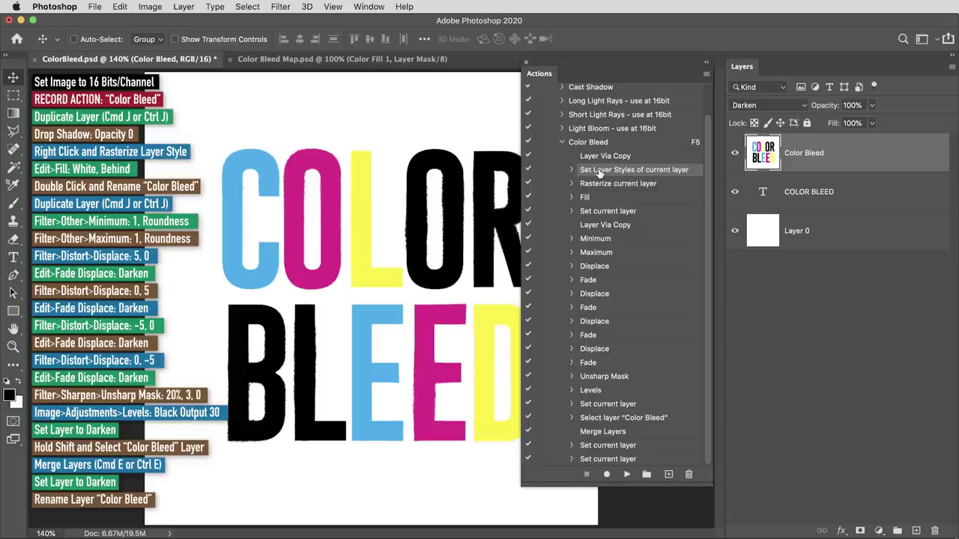
left_click_drag(600, 173, 716, 230)
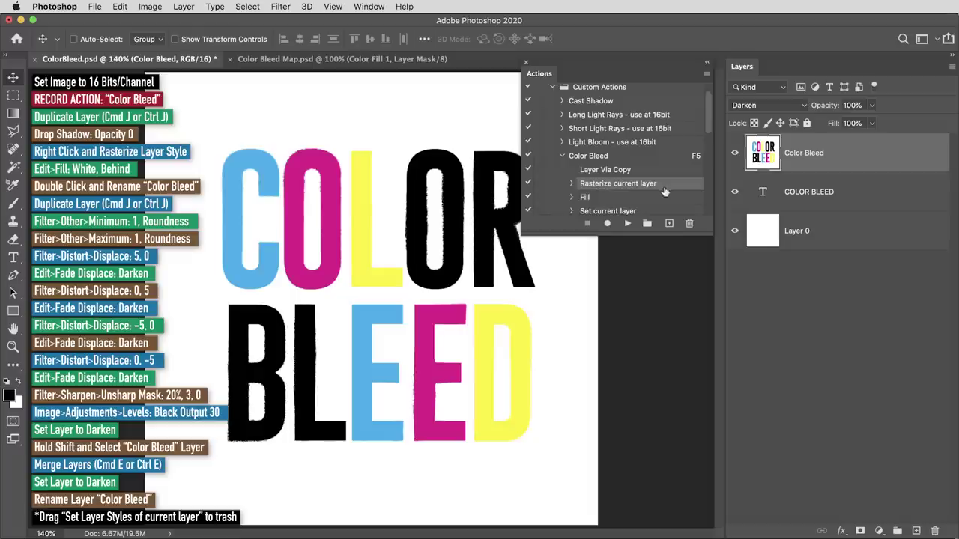
left_click(562, 155)
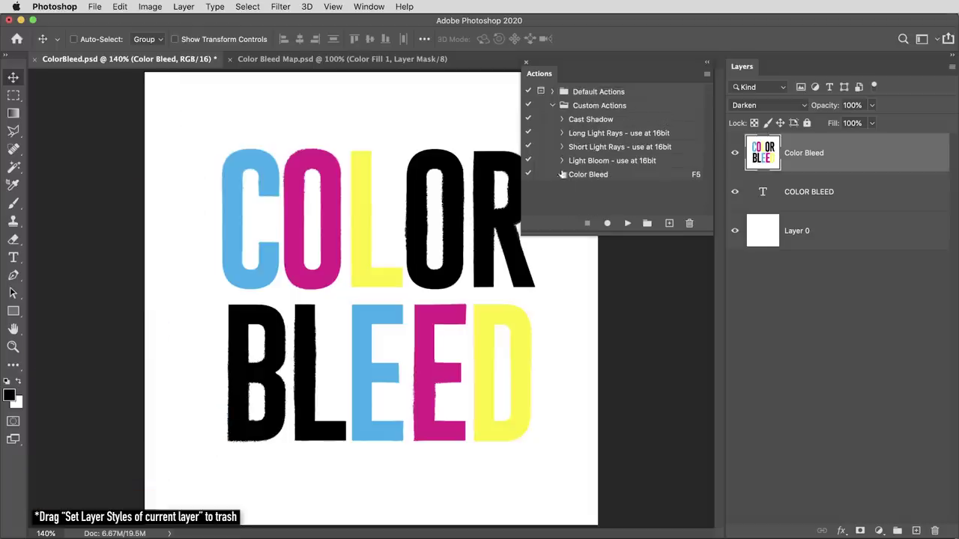
Delete the Color Bleed layer and run the Color Bleed action on the text
left_click(589, 175)
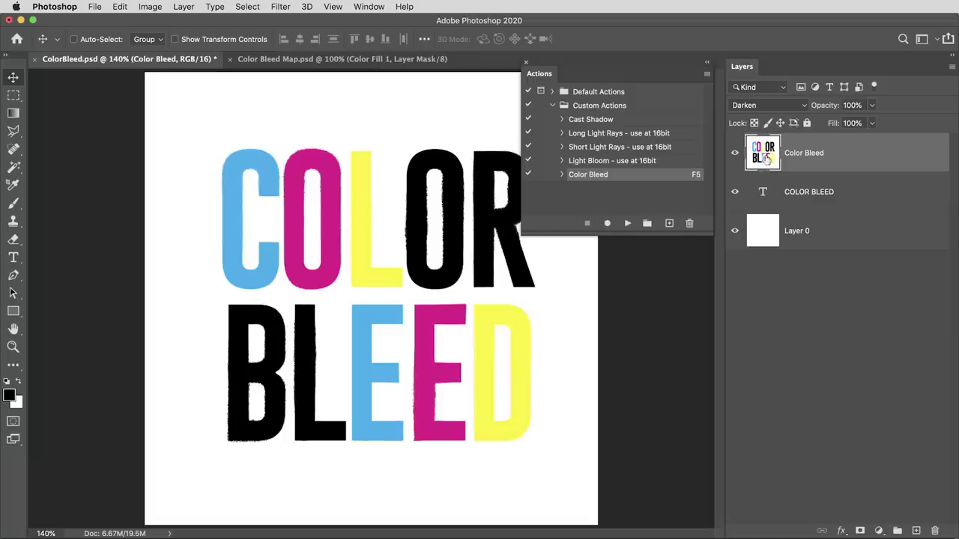
key("Delete")
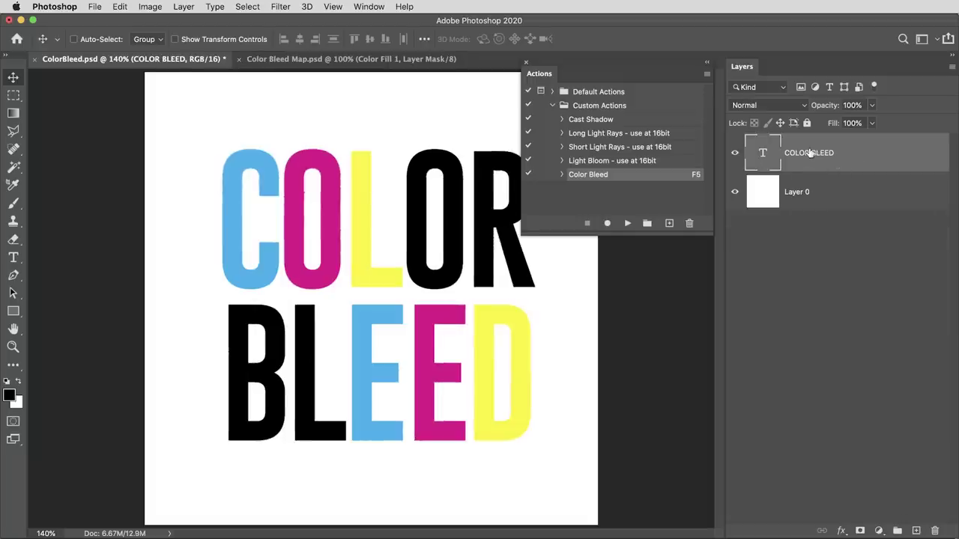
left_click(627, 223)
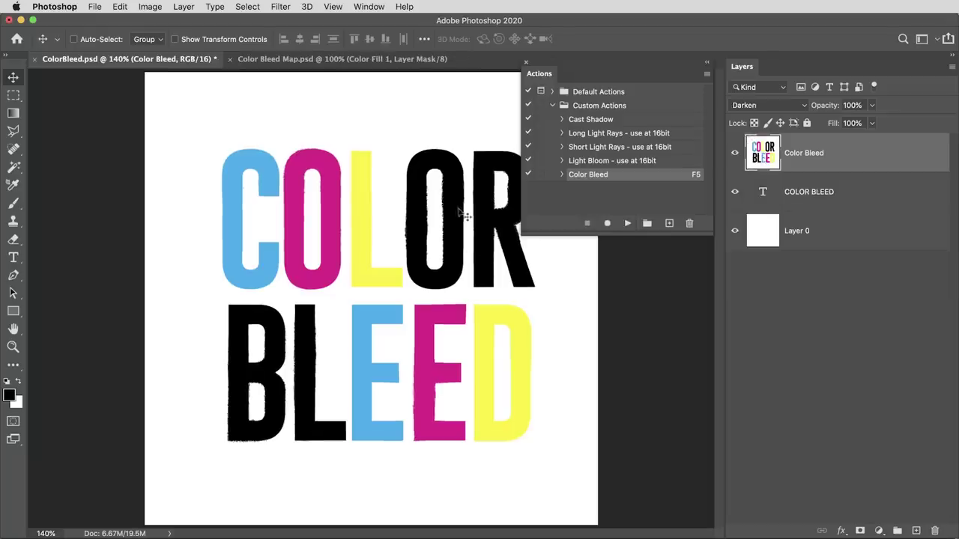
Rerun the Color Bleed action six more times to deepen the ink bleed
left_click(627, 222)
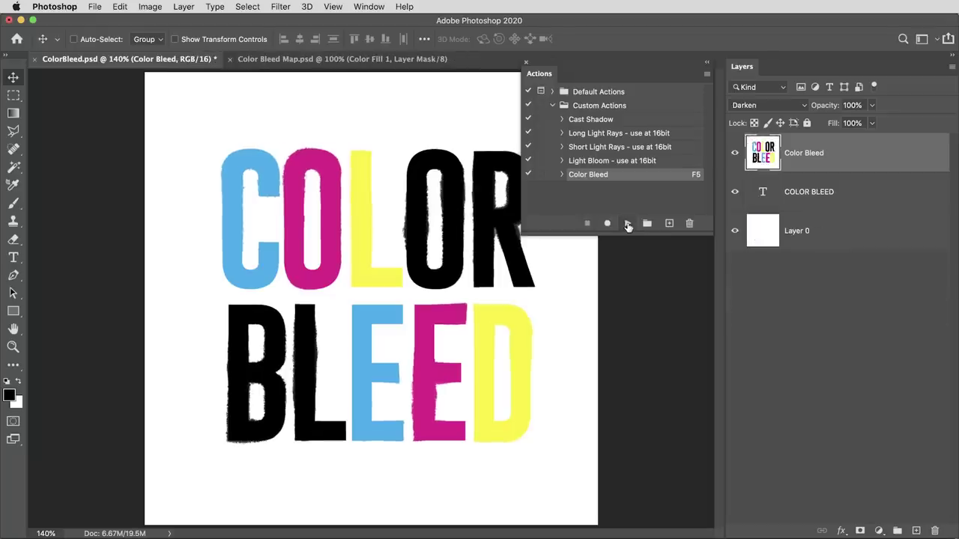
left_click(627, 224)
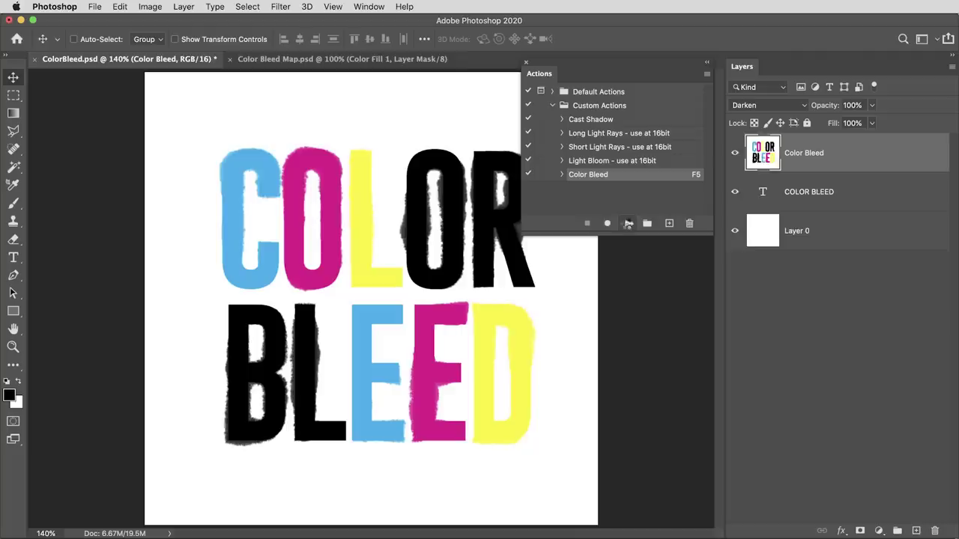
left_click(628, 224)
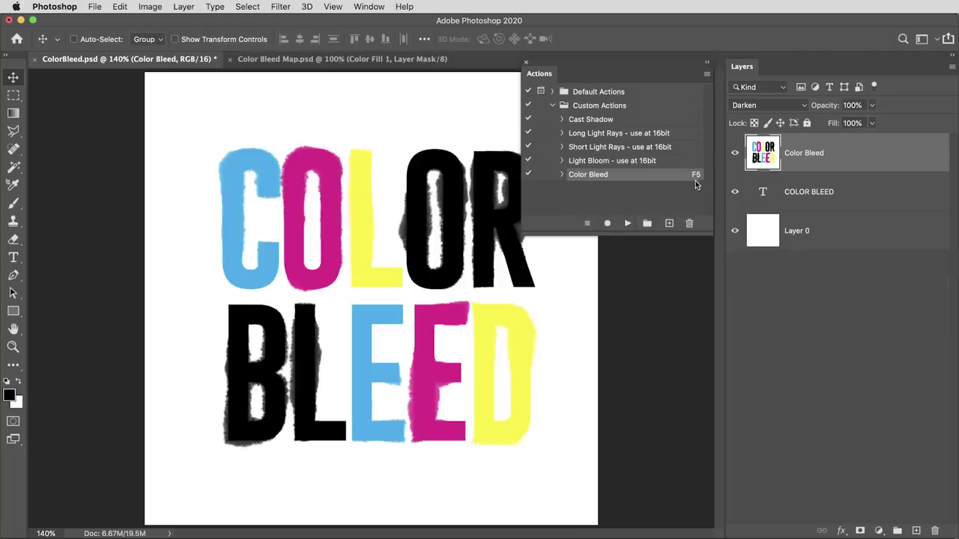
key("F5")
key("F5")
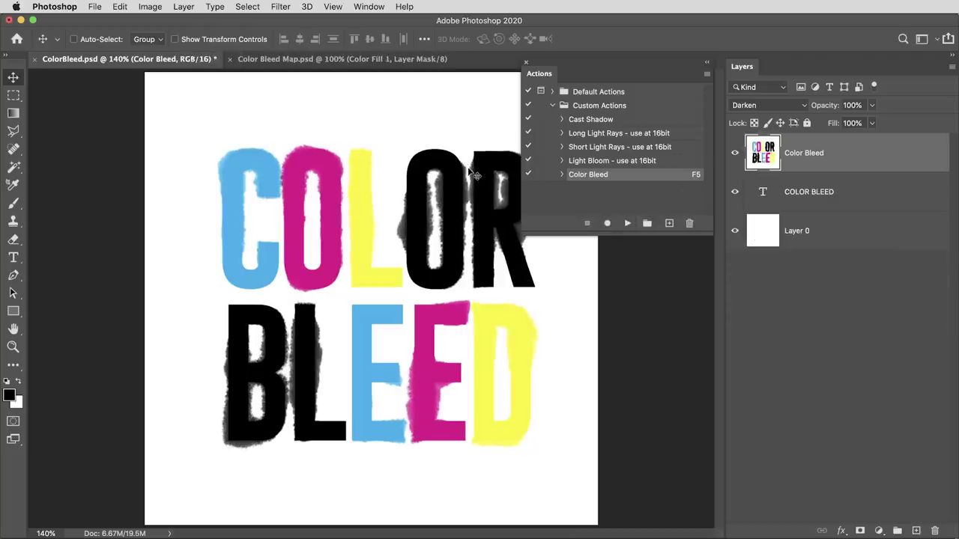
key("F5")
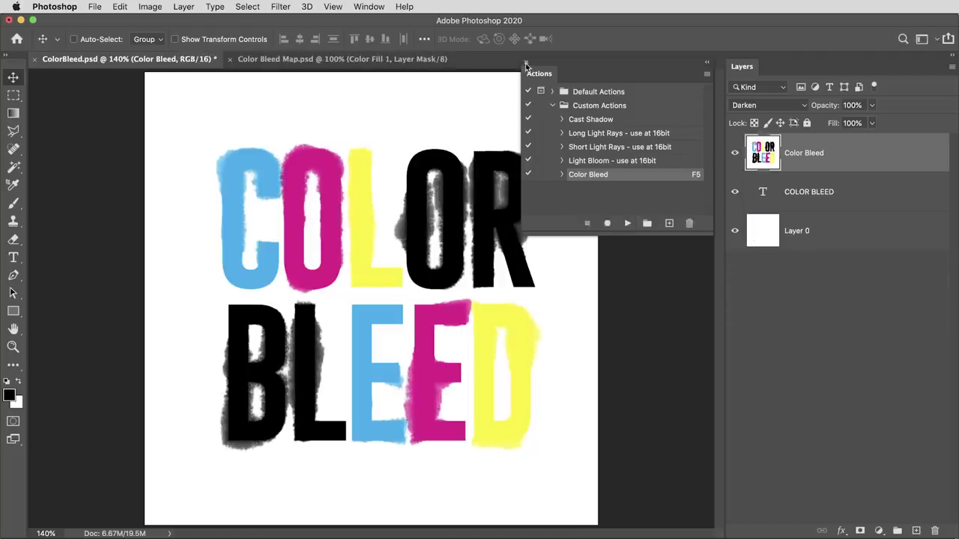
left_click(525, 63)
key("F5")
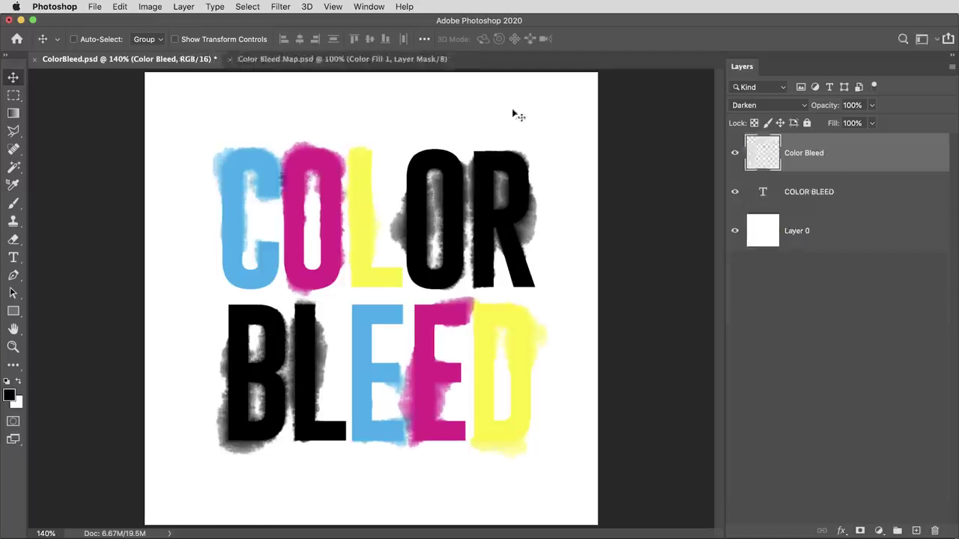
Rerun the Color Bleed action three more times with F5 for soft, cloudy halos
key("F5")
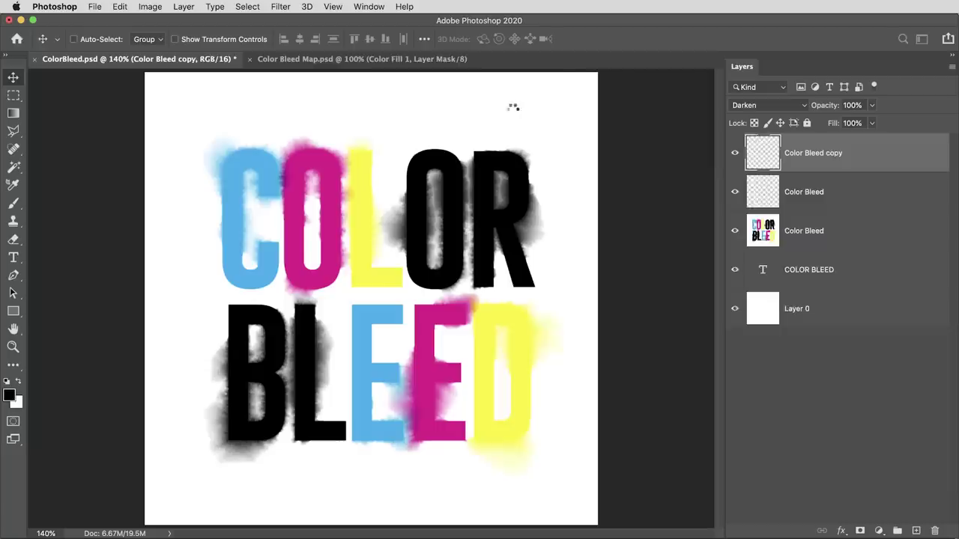
key("F5")
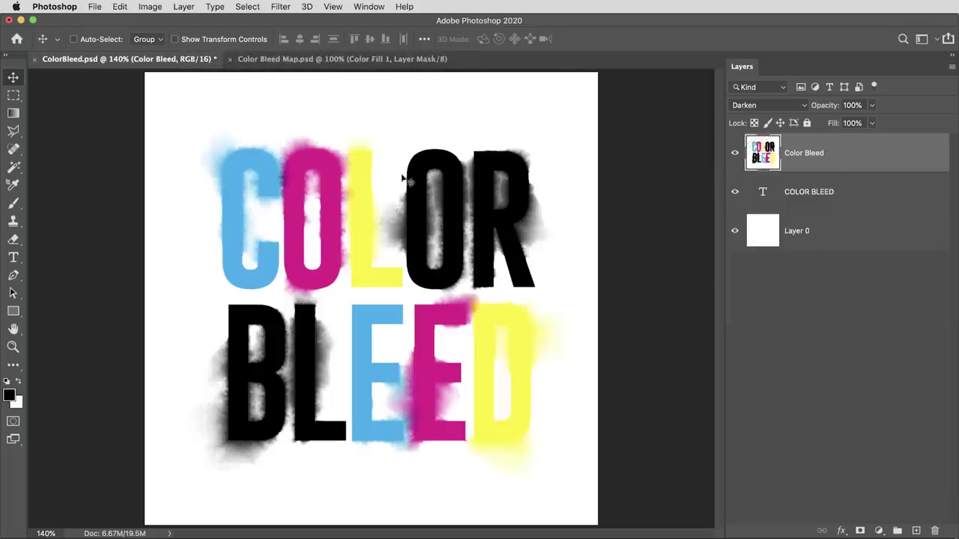
key("F5")
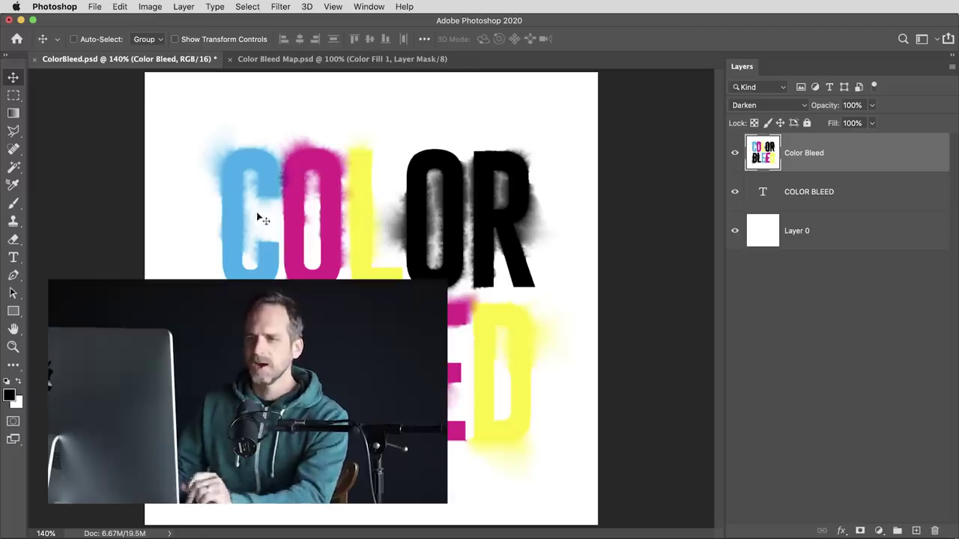
Copy Texturelabs_InkPaint_139M.jpg and paste it into ColorBleed.psd as a new layer
left_click(96, 7)
mouse_move(131, 66)
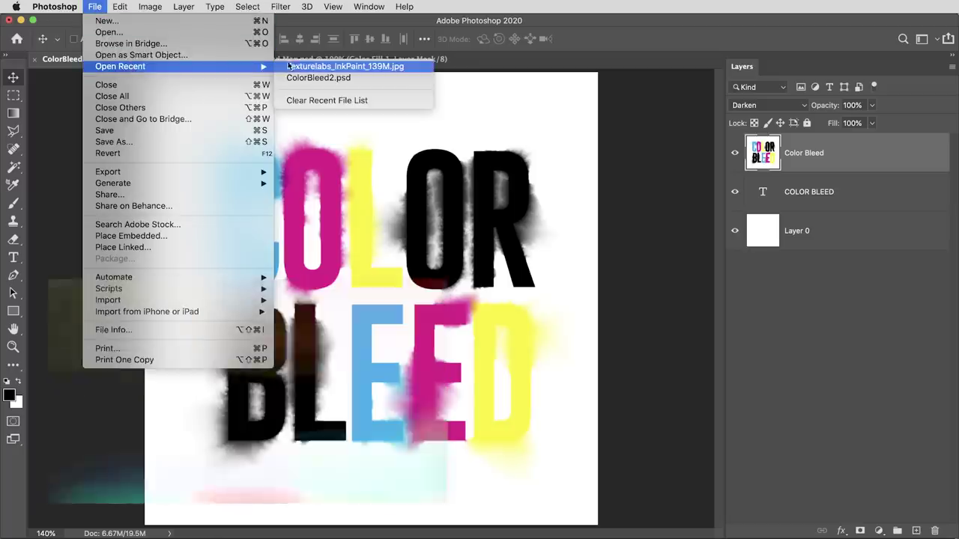
left_click(289, 66)
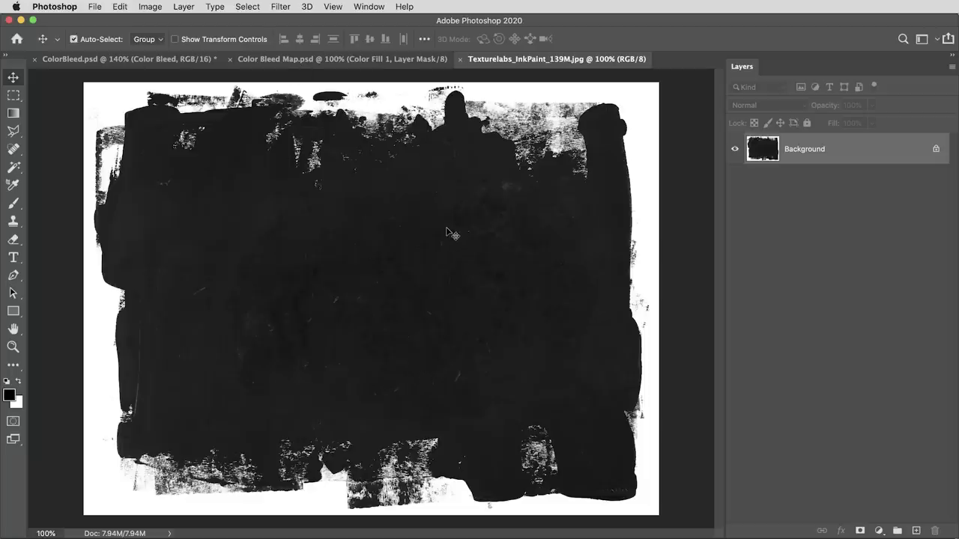
key("super+a")
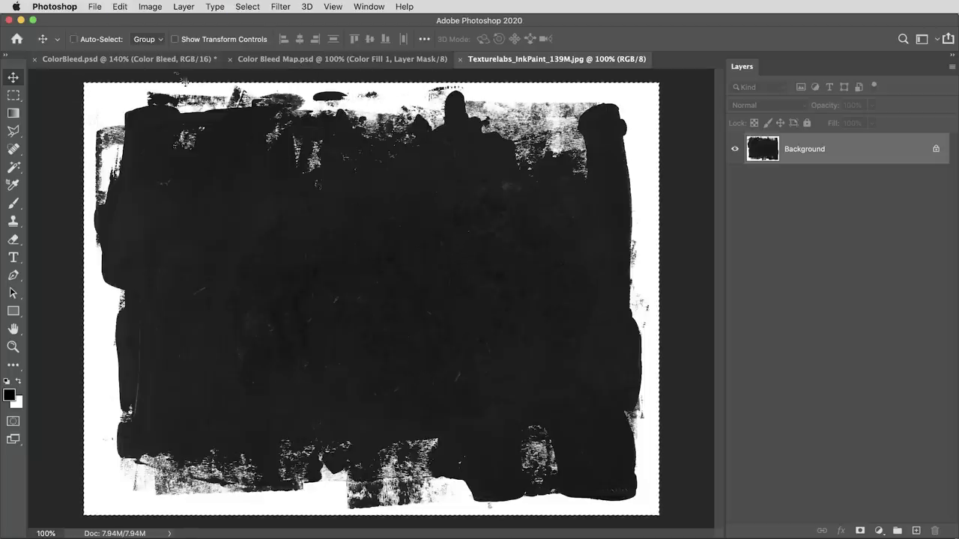
key("super+c")
left_click(176, 60)
key("super+v")
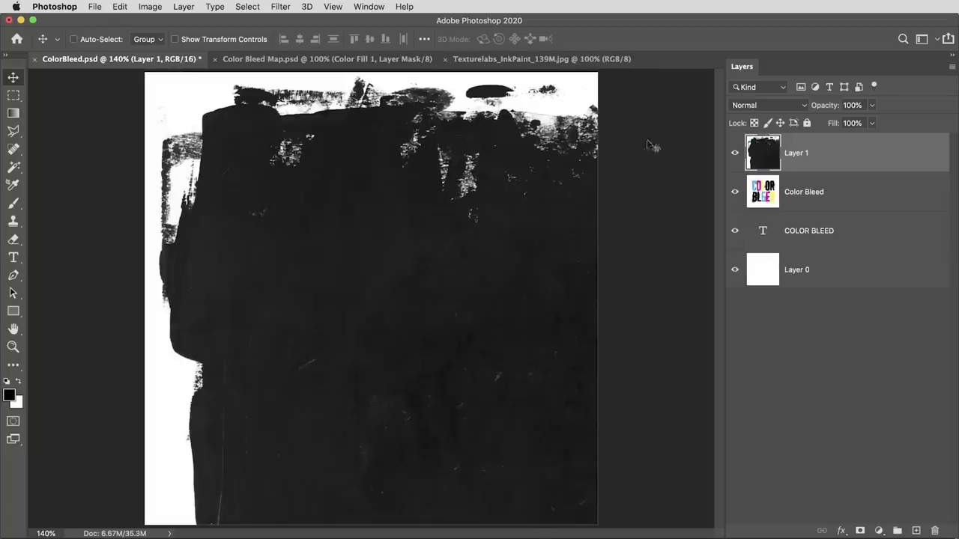
Set the texture layer to Screen, scale it to about 92% and reposition it
left_click(753, 104)
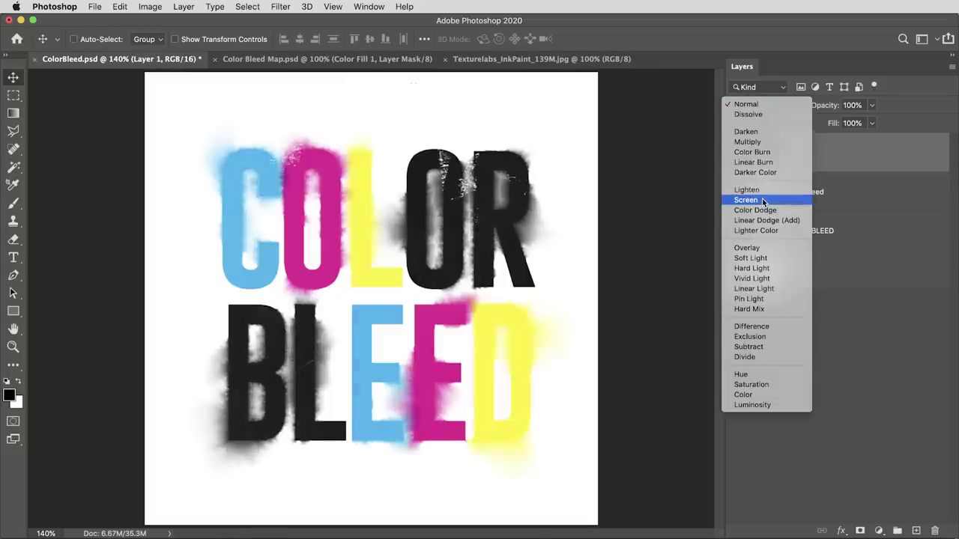
left_click(762, 201)
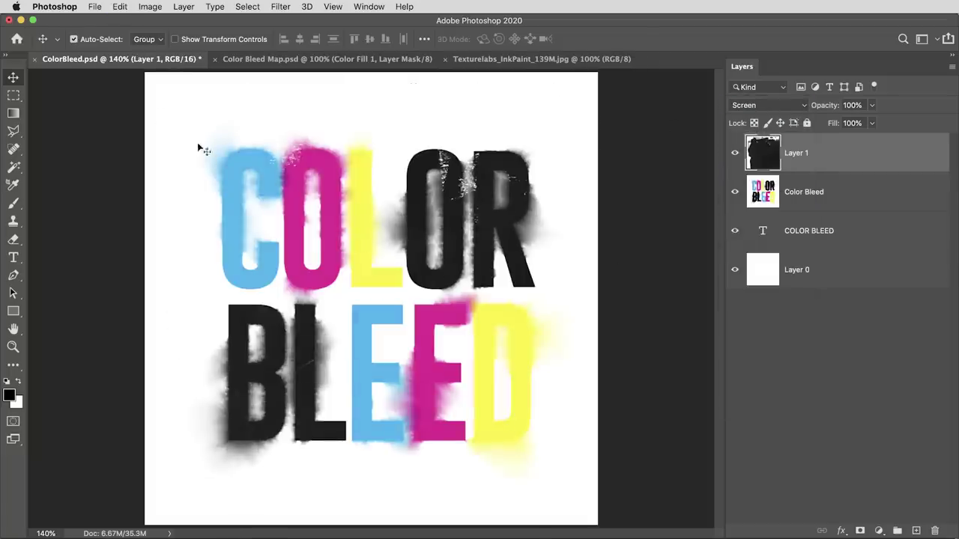
key("super+t")
left_click_drag(146, 73, 177, 96)
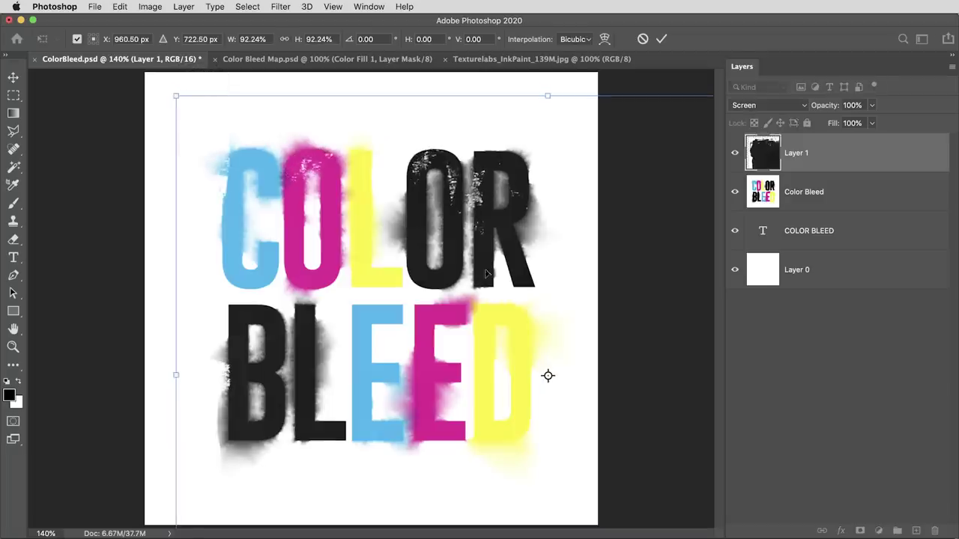
left_click_drag(507, 281, 344, 195)
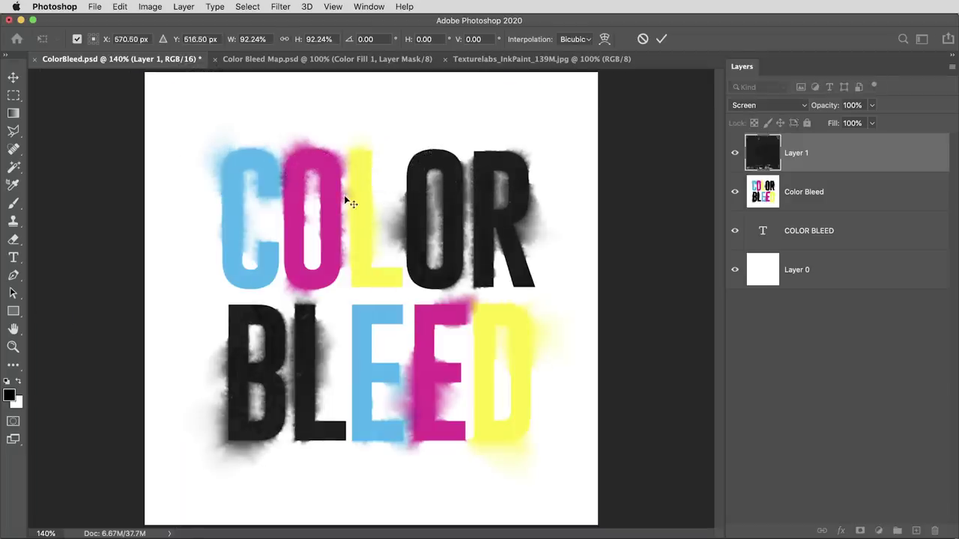
key("Return")
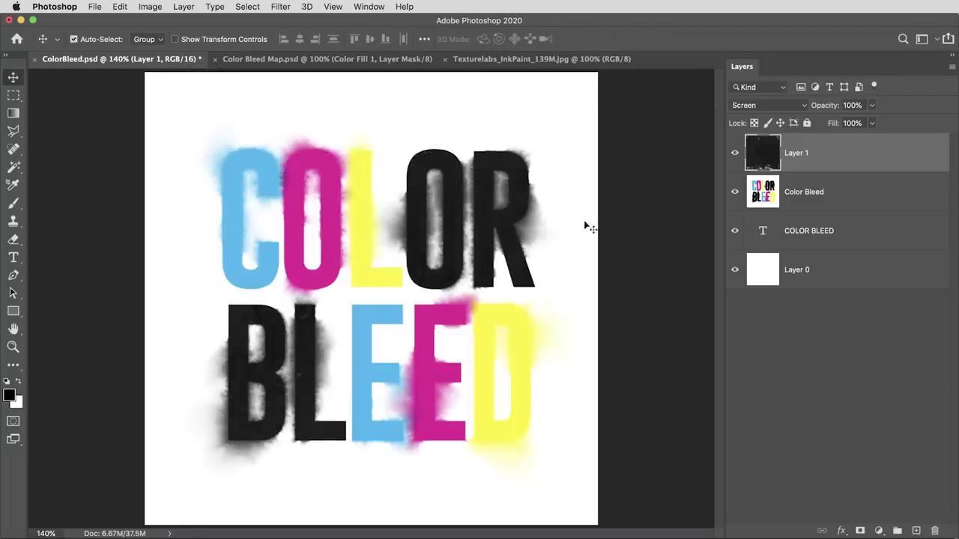
Apply Levels to the texture with black input 20 and white input 80
key("super+l")
left_click_drag(613, 256, 624, 256)
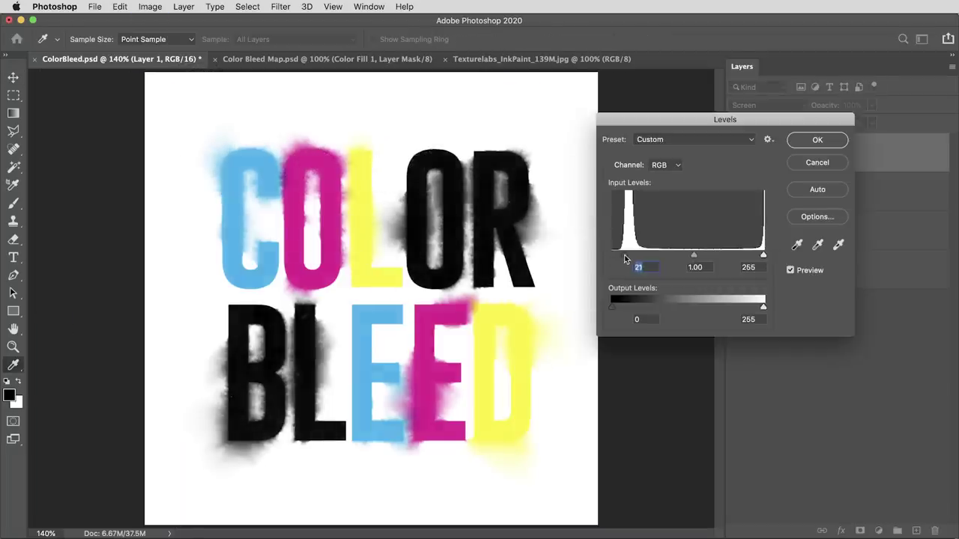
left_click_drag(764, 256, 659, 255)
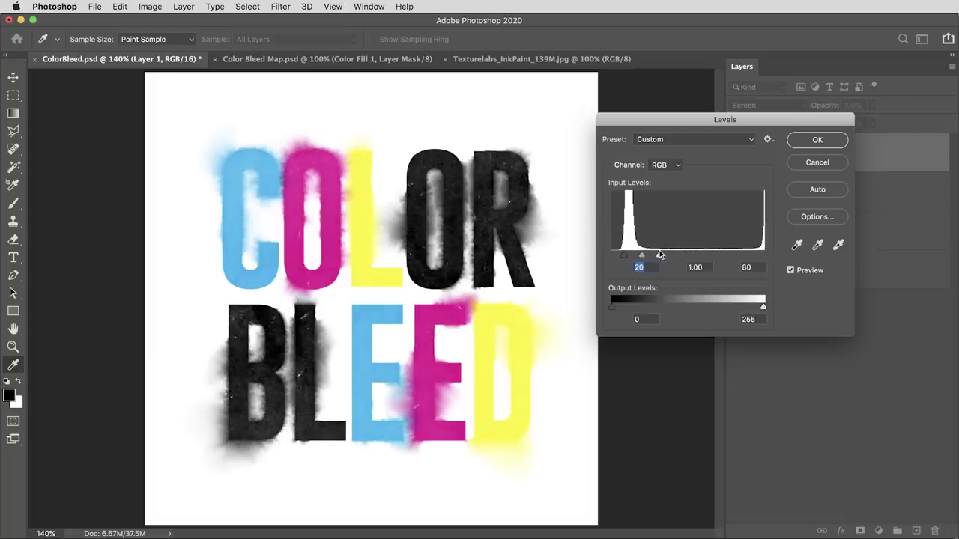
key("Return")
key("v")
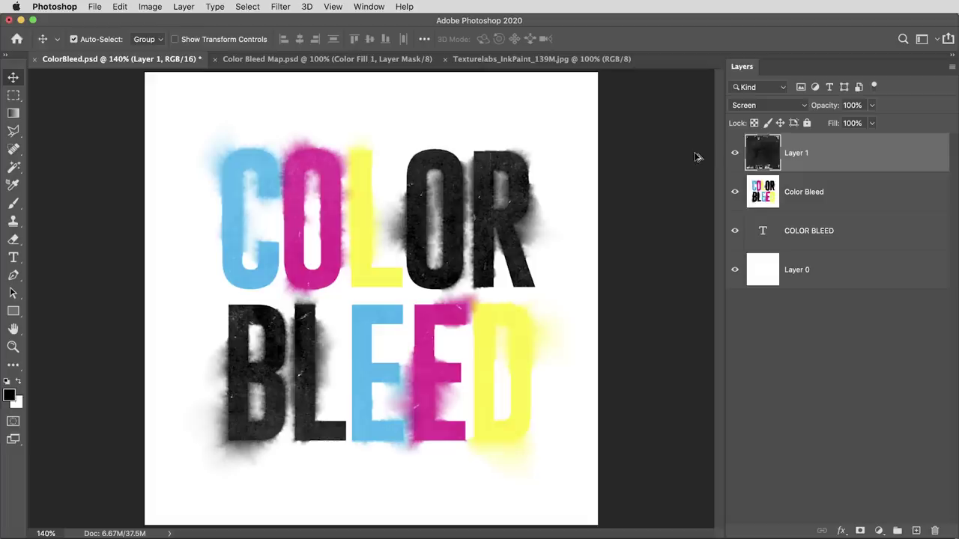
Stamp all visible layers into a new merged Layer 2 and bring it into Camera Raw Filter
key("super+alt+shift+e")
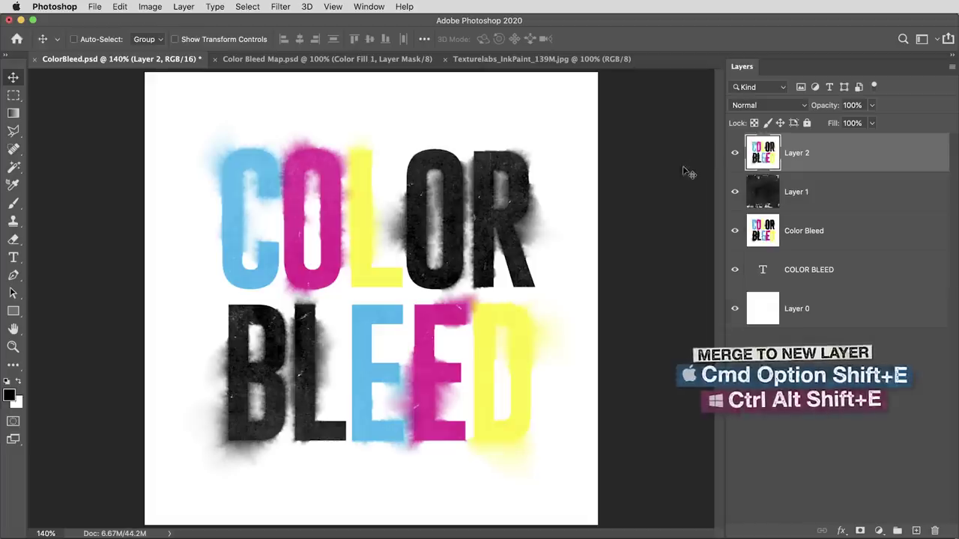
left_click(281, 6)
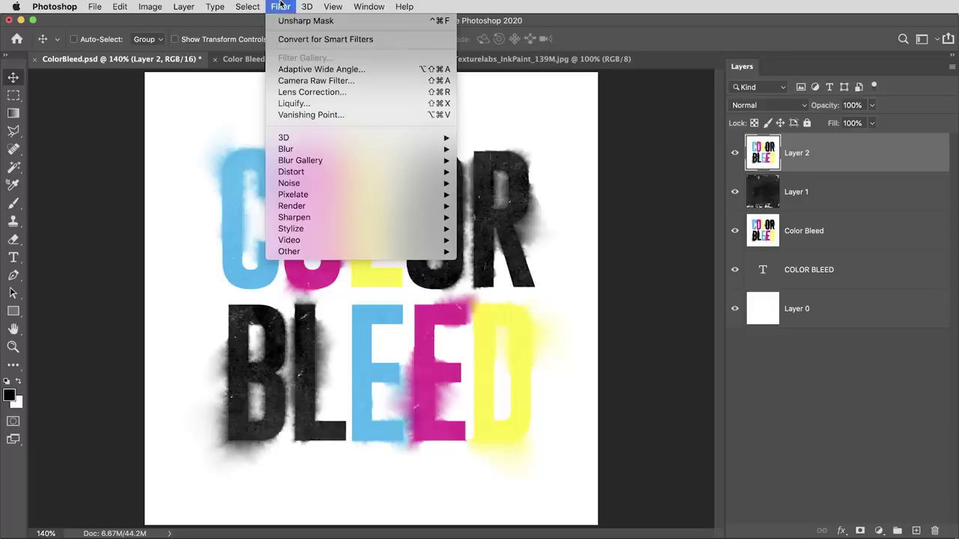
left_click(311, 81)
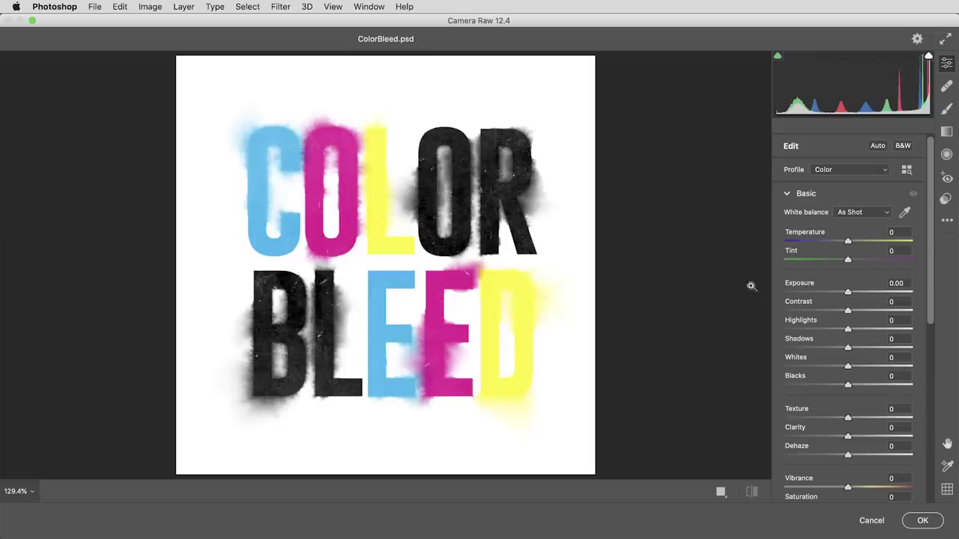
Set Exposure +0.45, Highlights -100, Shadows +8 and Blacks -9, comparing against the original
left_click_drag(848, 295, 852, 298)
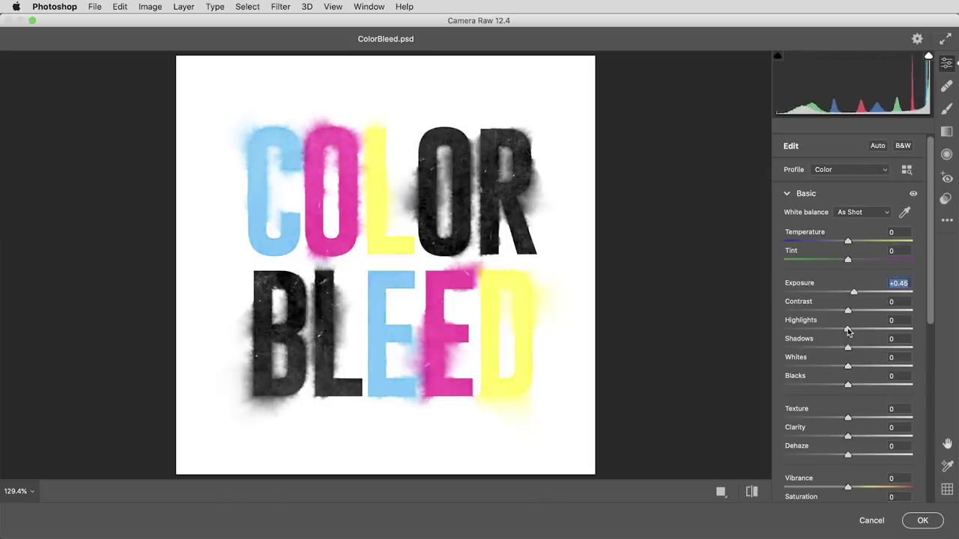
left_click_drag(848, 332, 749, 331)
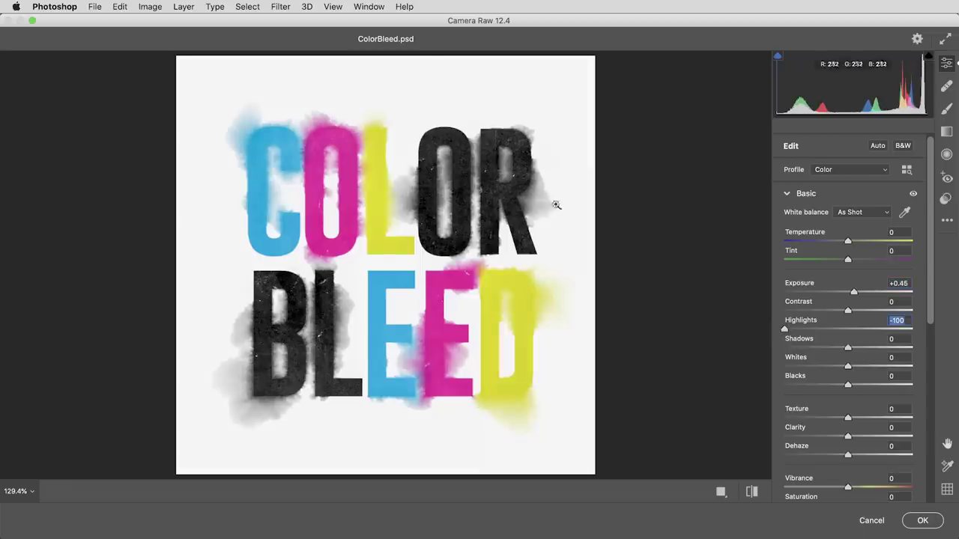
left_click_drag(847, 348, 853, 352)
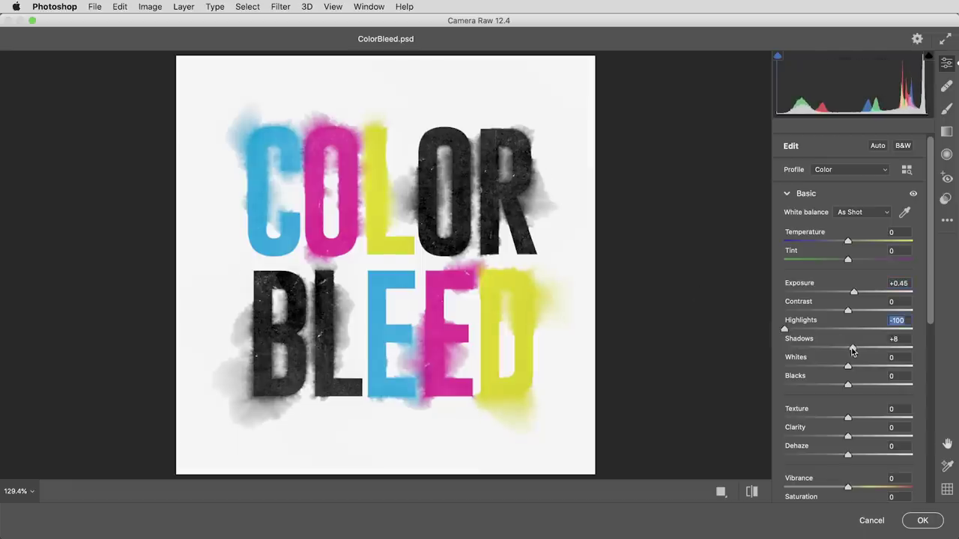
left_click_drag(847, 385, 840, 365)
scroll(872, 406, "down", 5)
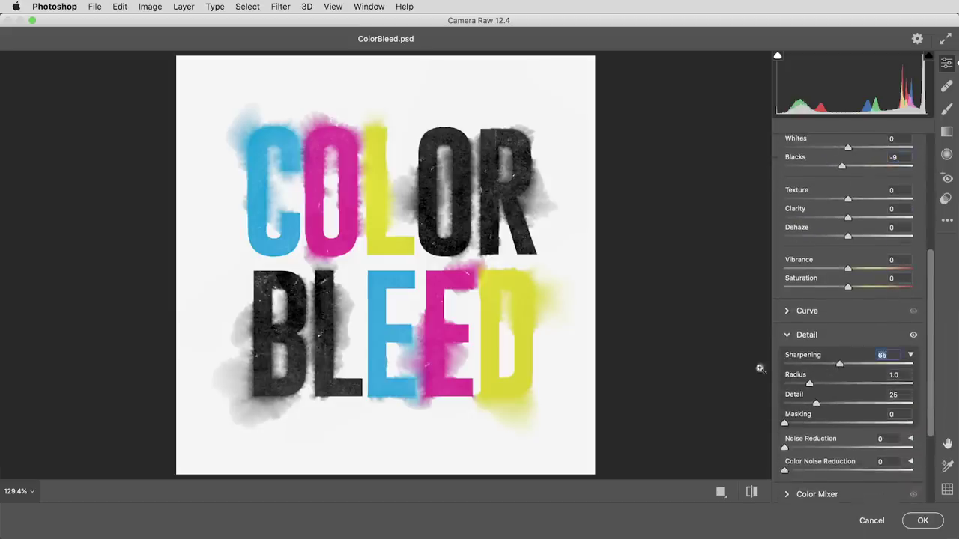
left_click(753, 492)
left_click(753, 492)
left_click(753, 492)
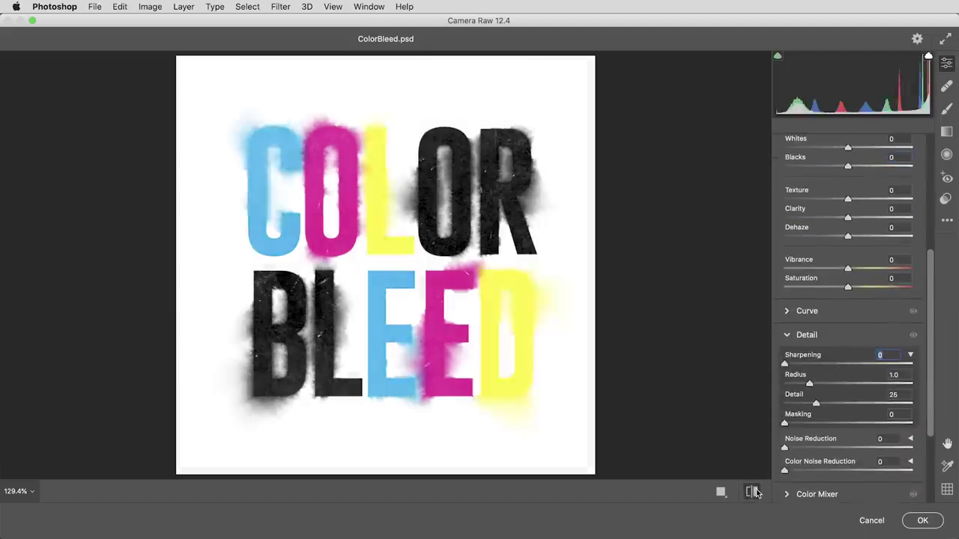
left_click(753, 492)
Apply the Camera Raw edits and expand the Color Bleed action in the Actions panel
left_click(923, 520)
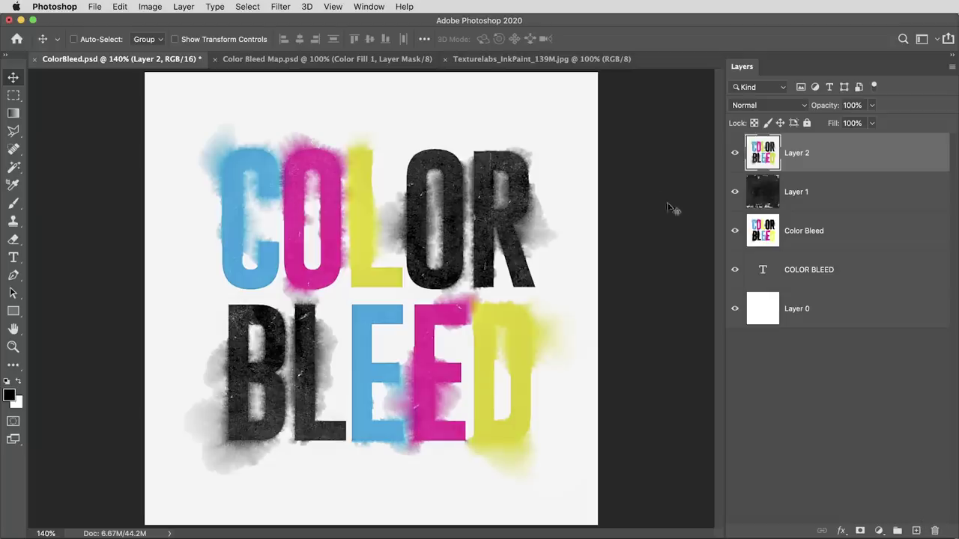
left_click(368, 7)
left_click(410, 93)
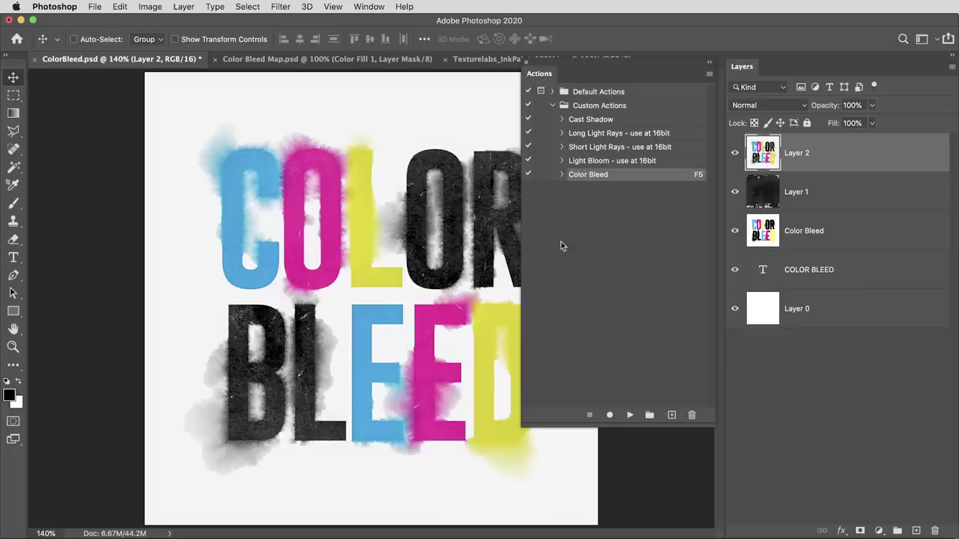
left_click(561, 175)
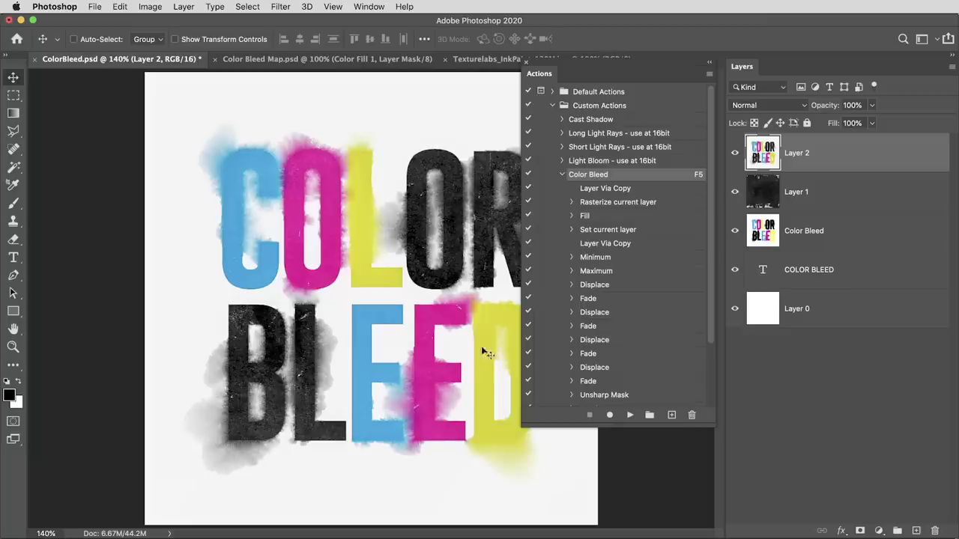
Inspect the first Displace step, hide Layers 2 and 1, and select the Color Bleed layer
left_click(571, 284)
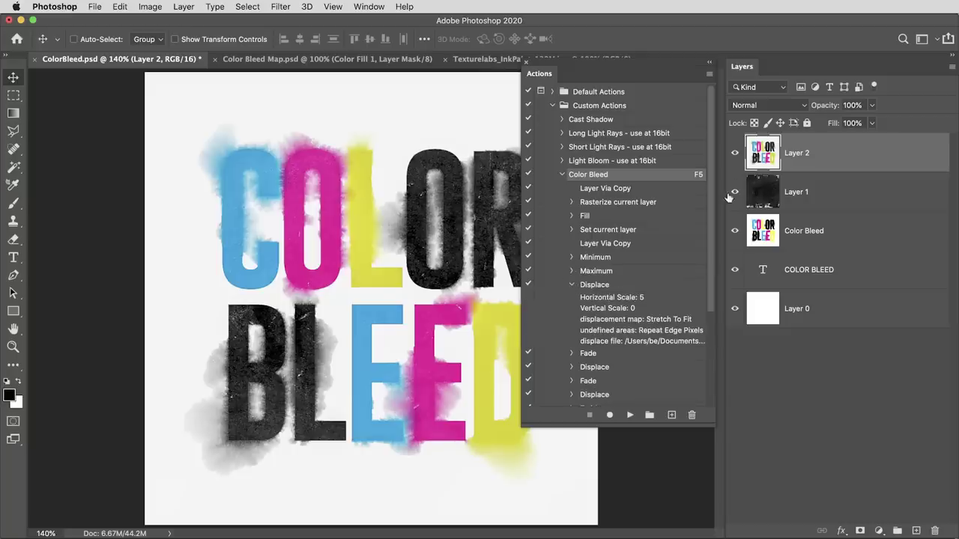
left_click_drag(734, 192, 735, 153)
left_click(761, 228)
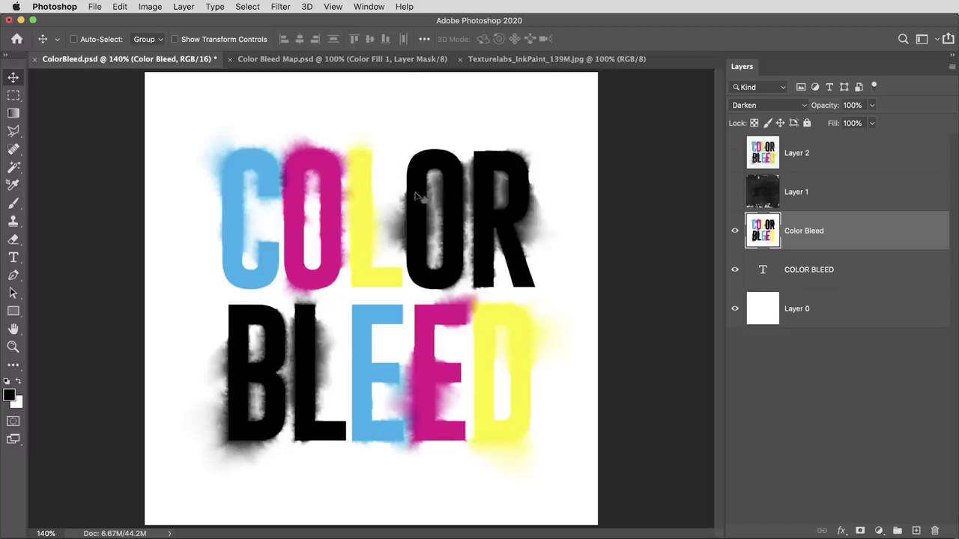
In Color Bleed Map.psd, render a new Clouds pattern into the Color Fill 1 mask
left_click(390, 59)
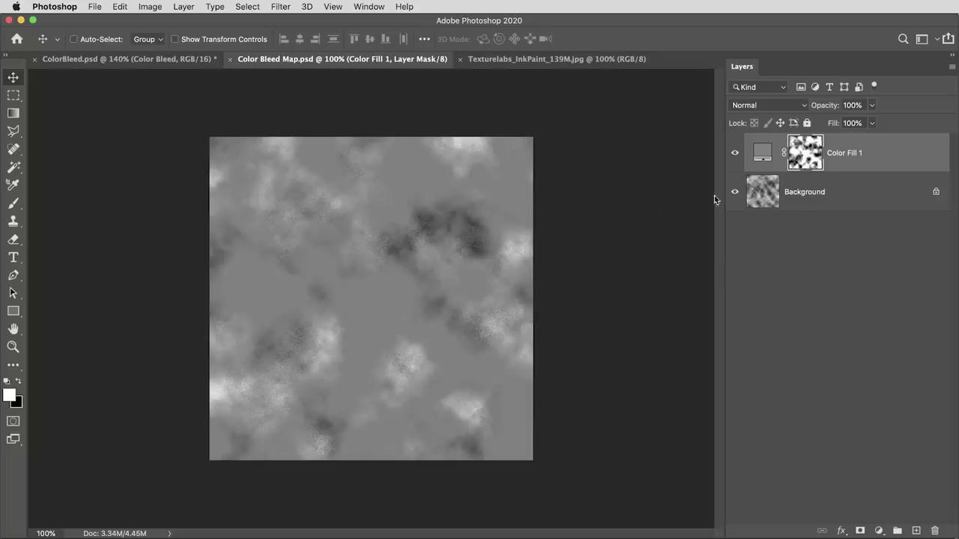
left_click(277, 4)
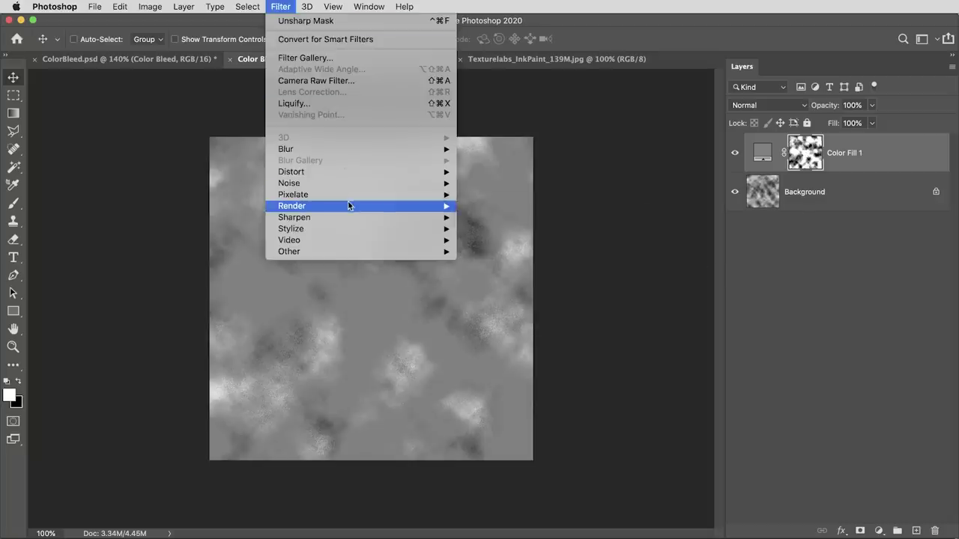
mouse_move(349, 205)
left_click(503, 249)
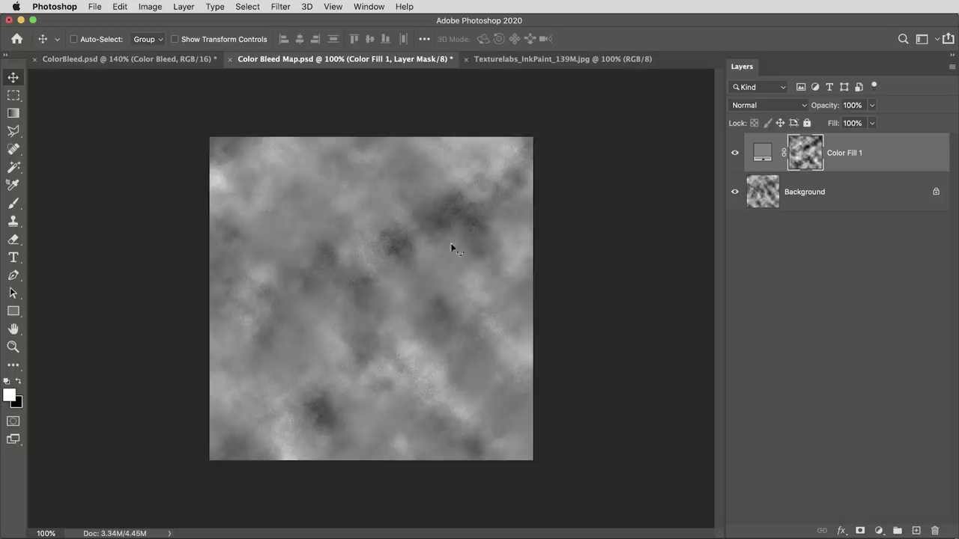
Apply Levels with input black 40 and white 200 to the cloud mask
key("super+l")
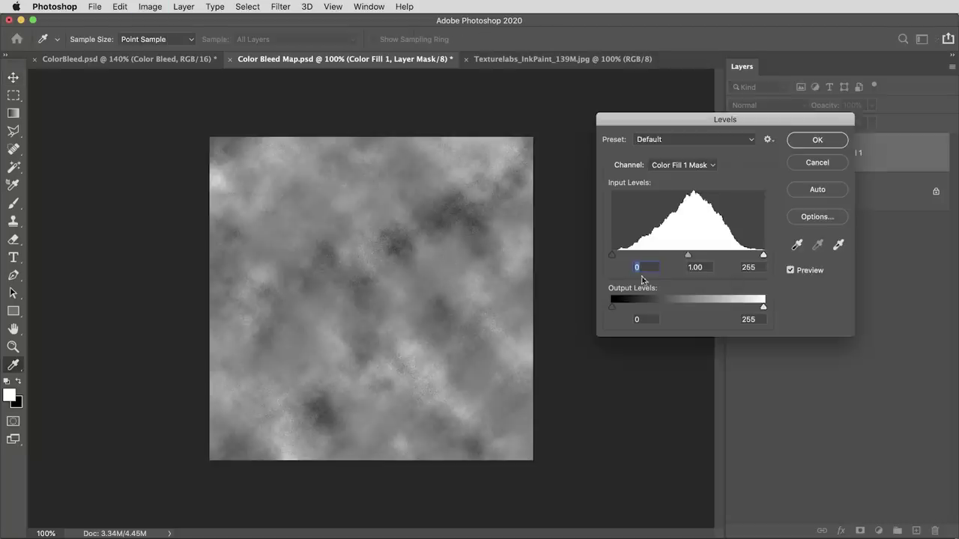
type("40")
double_click(748, 268)
type("200")
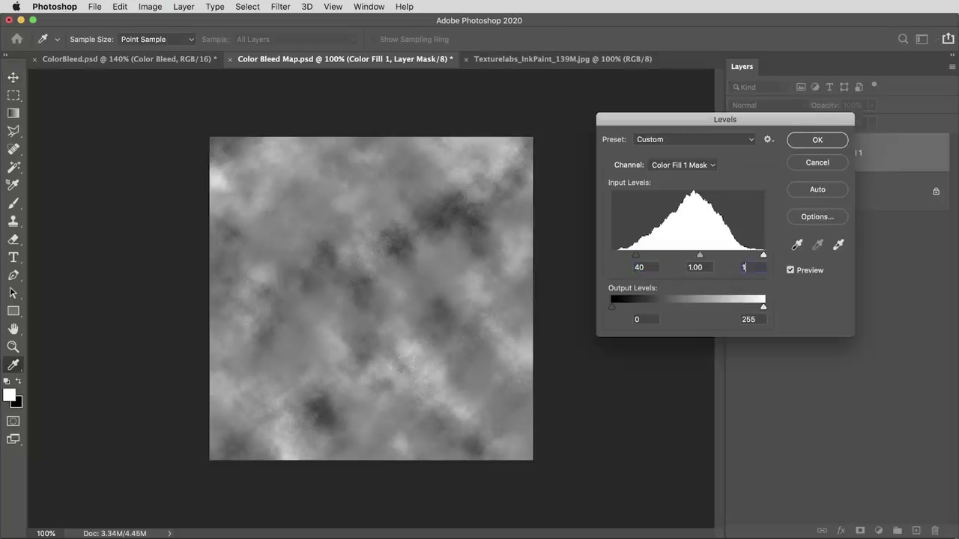
key("Return")
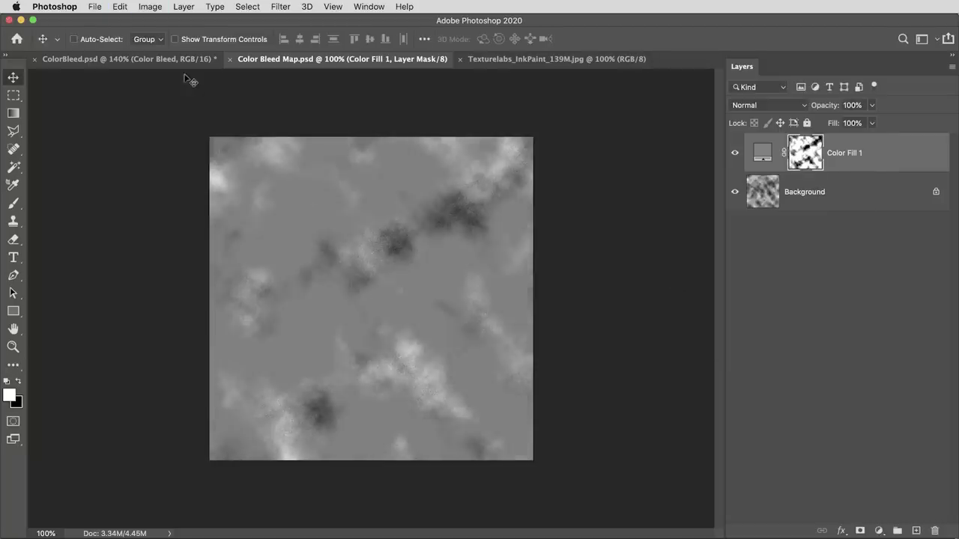
left_click(191, 64)
Compare the old and new Color Bleed layers by toggling visibility, then select the Flower layer
left_click(734, 231)
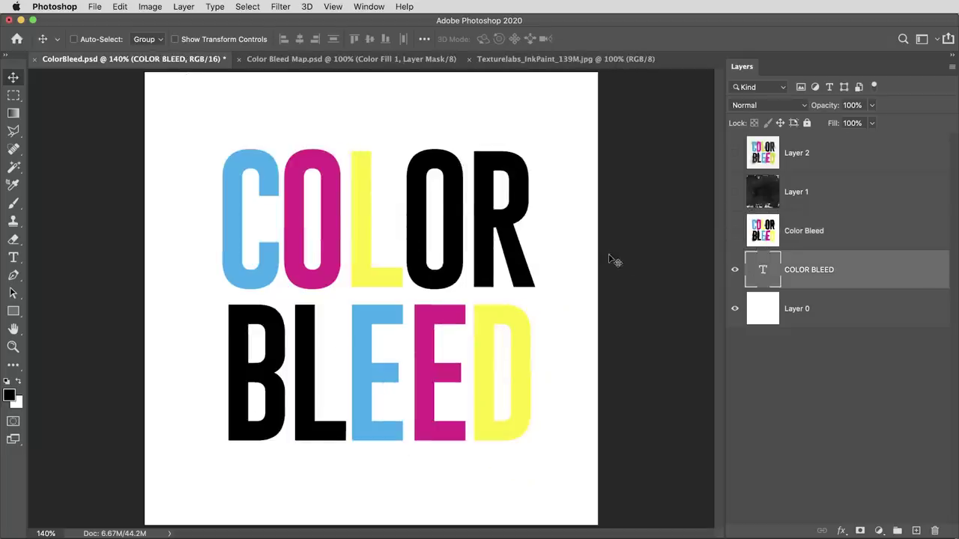
left_click(735, 233)
left_click(736, 234)
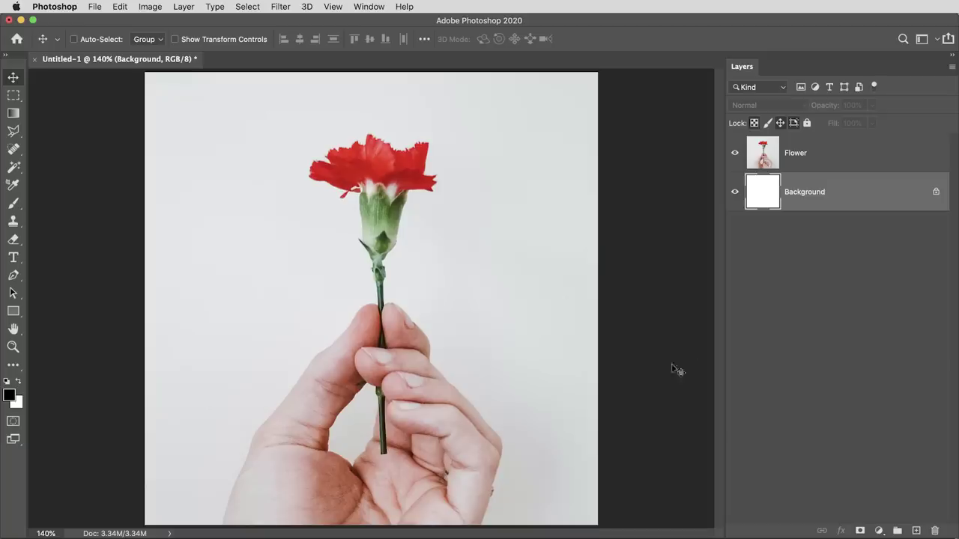
left_click(862, 154)
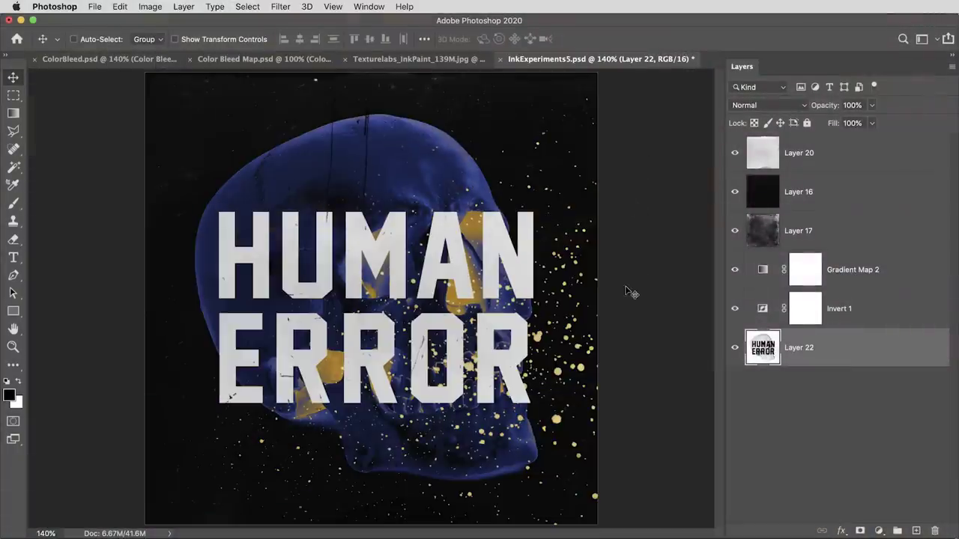
Show Layer 22 alone, then re-enable the Invert 1 and Gradient Map 2 adjustments
left_click(735, 350, "alt")
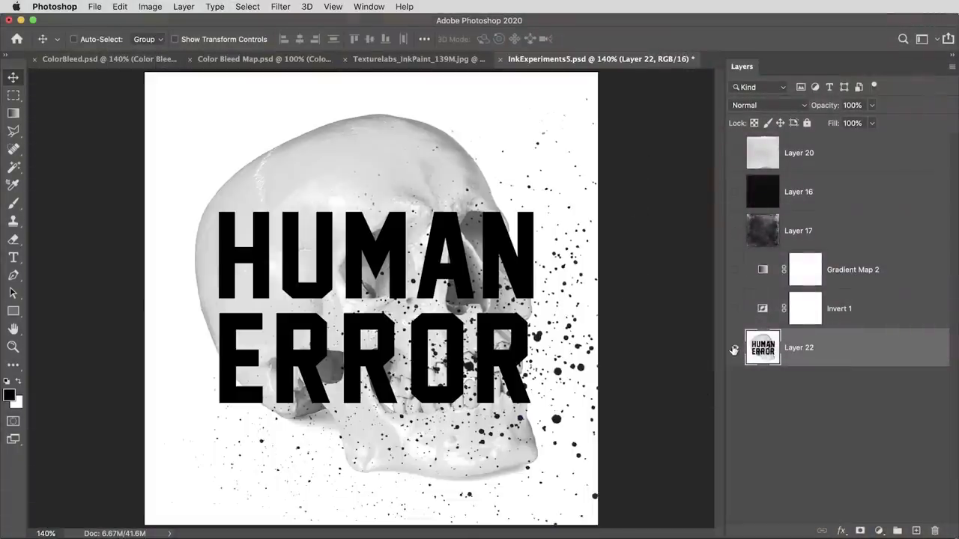
left_click(737, 309)
left_click(761, 313)
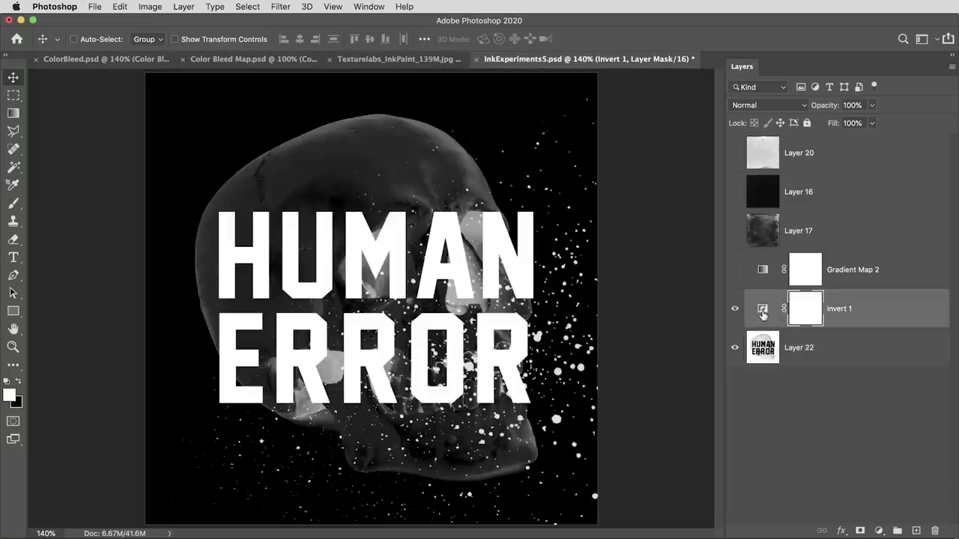
left_click(738, 271)
left_click(874, 277)
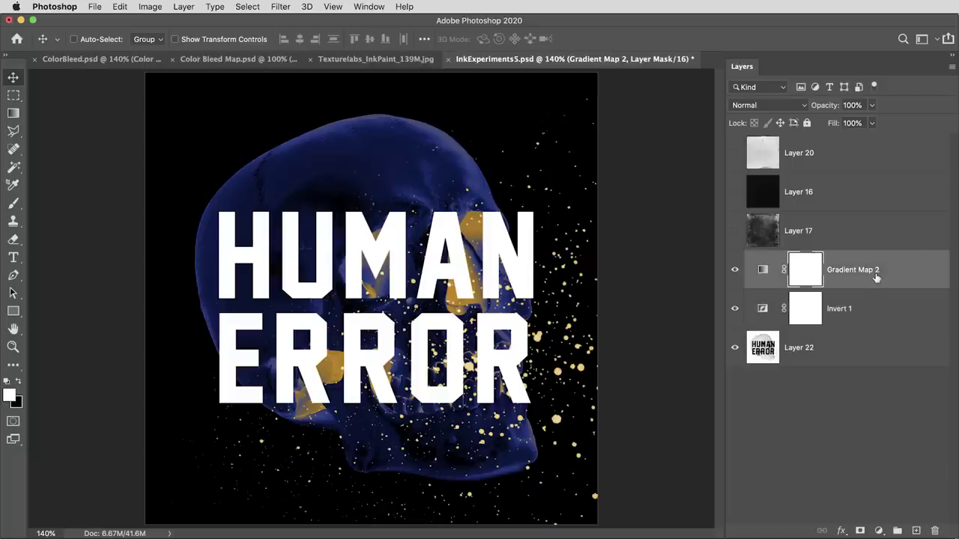
Turn Layers 17, 16 and 20 back on and run the Color Bleed action on Layer 22
left_click_drag(739, 236, 739, 147)
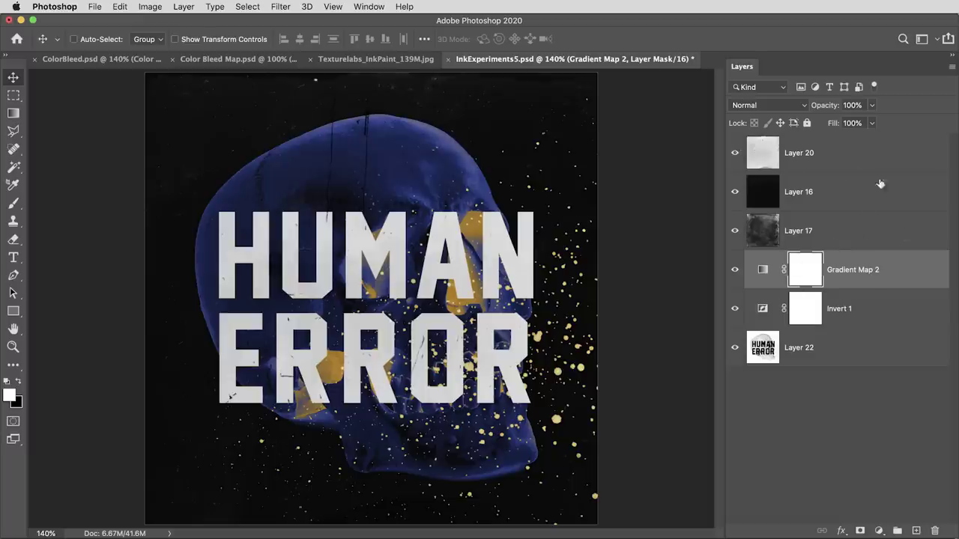
left_click(833, 355)
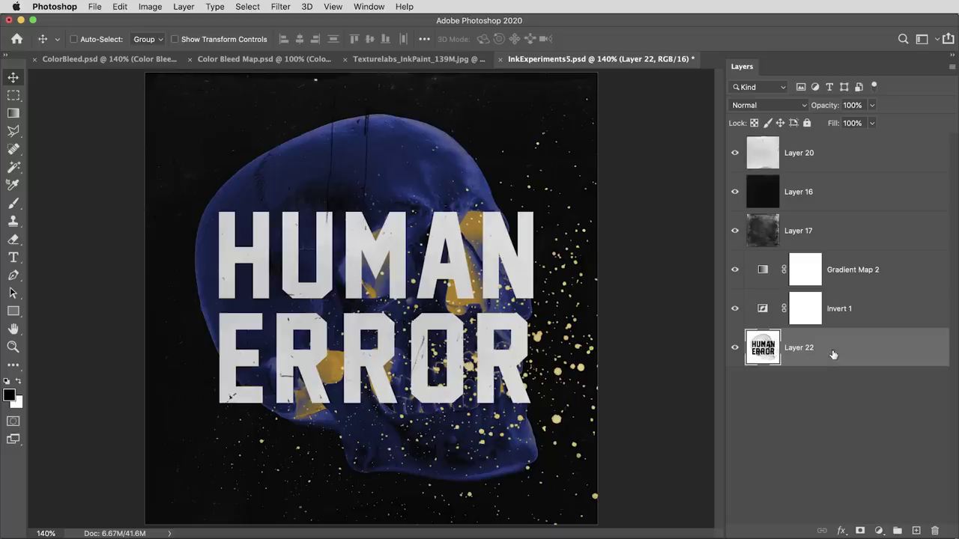
key("F2")
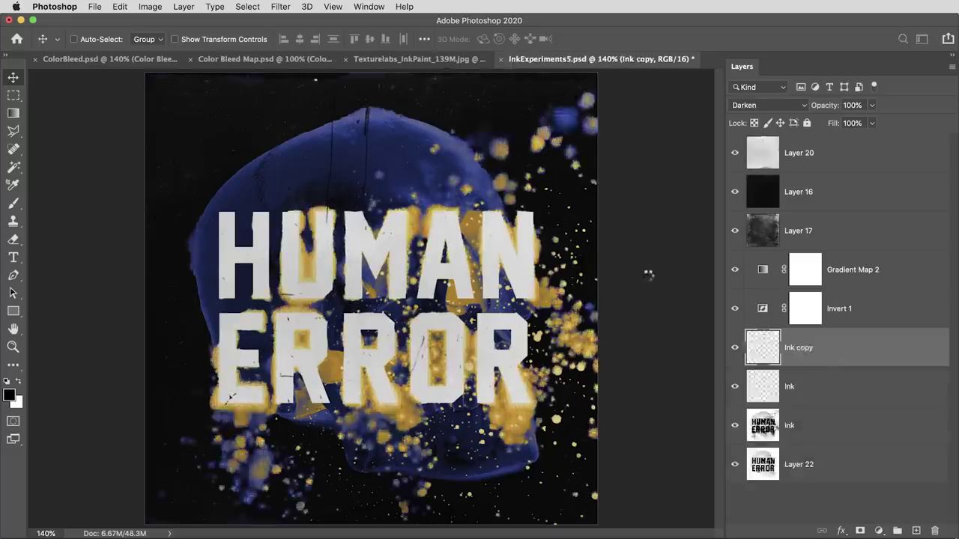